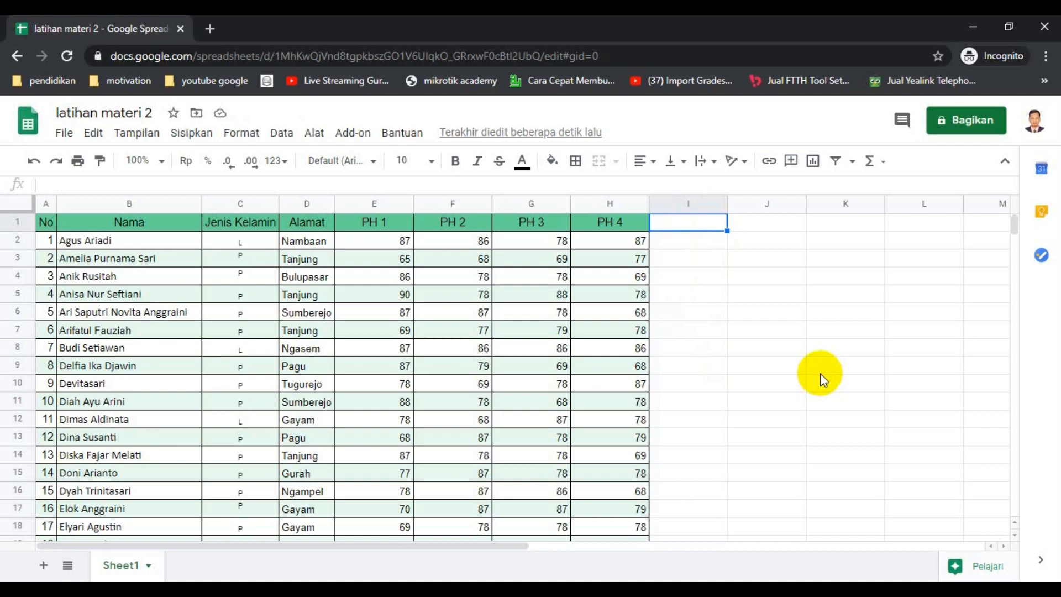
# Enter the header "Jumlah" in cell I1, beside the PH 4 column
pyautogui.write('Jumla')
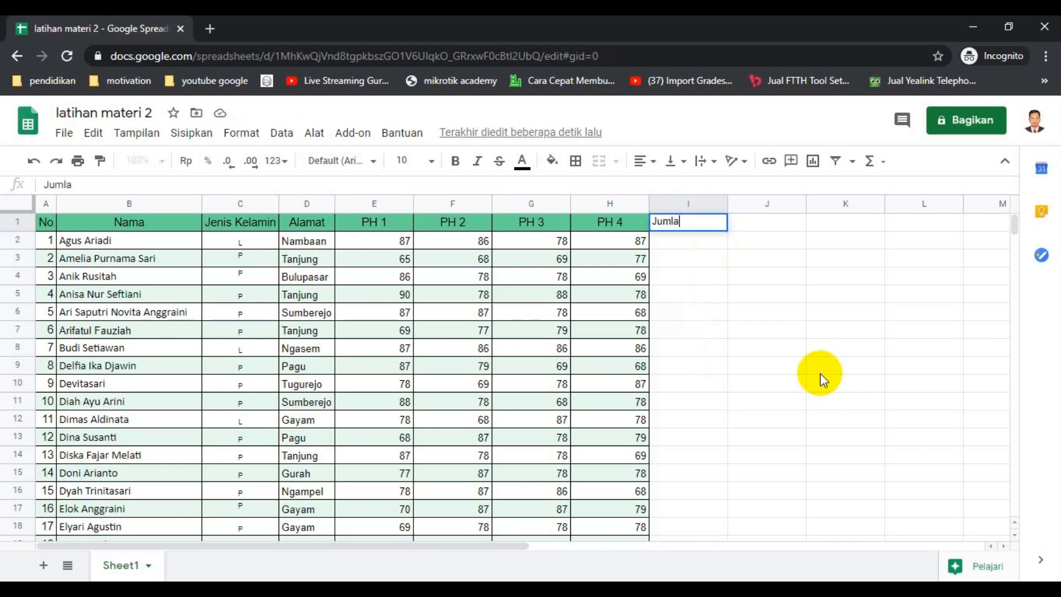
pyautogui.write('h')
pyautogui.press('Return')
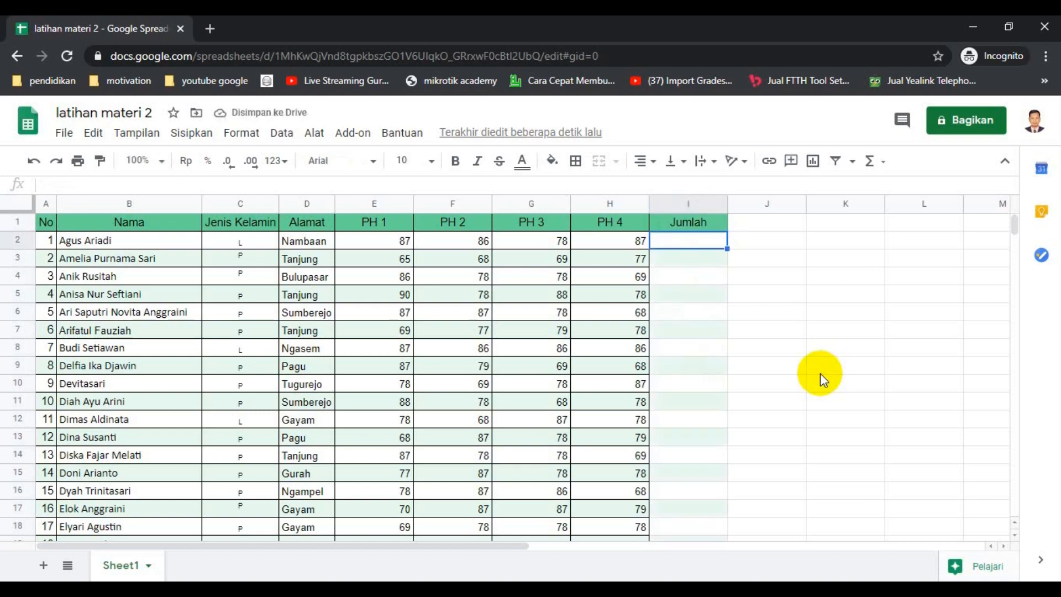
# Total the first student's four PH scores in cell I2 with the formula =sum(E2:H2)
pyautogui.write('=')
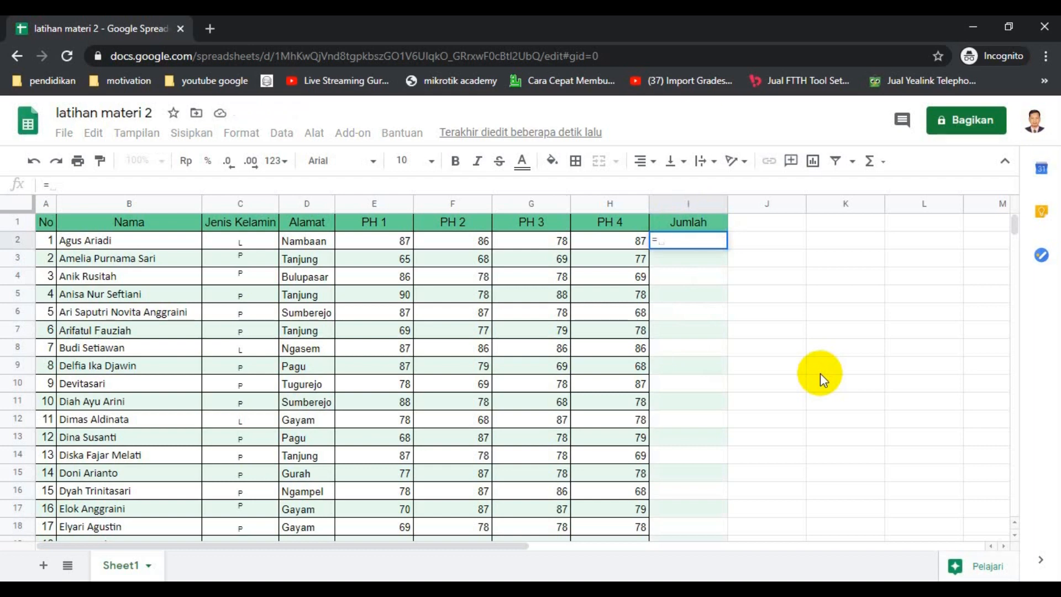
pyautogui.write('sum(')
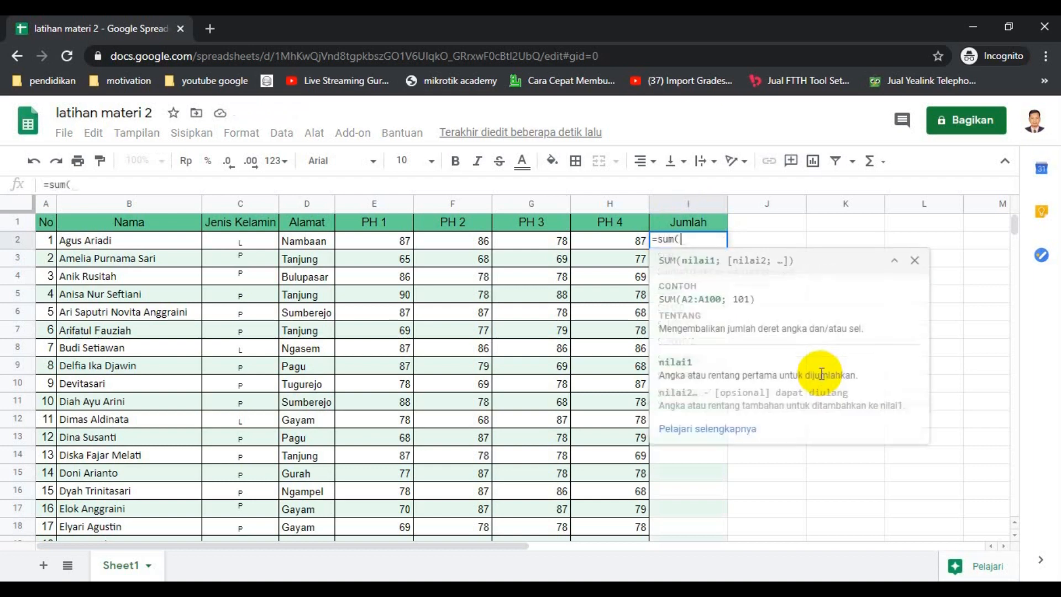
pyautogui.click(377, 238)
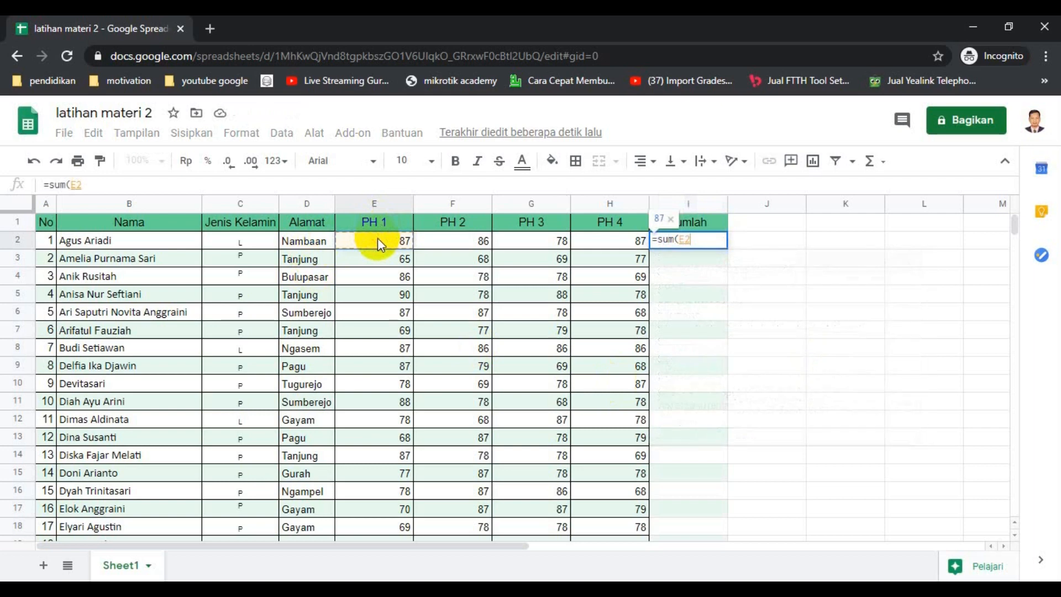
pyautogui.write(':')
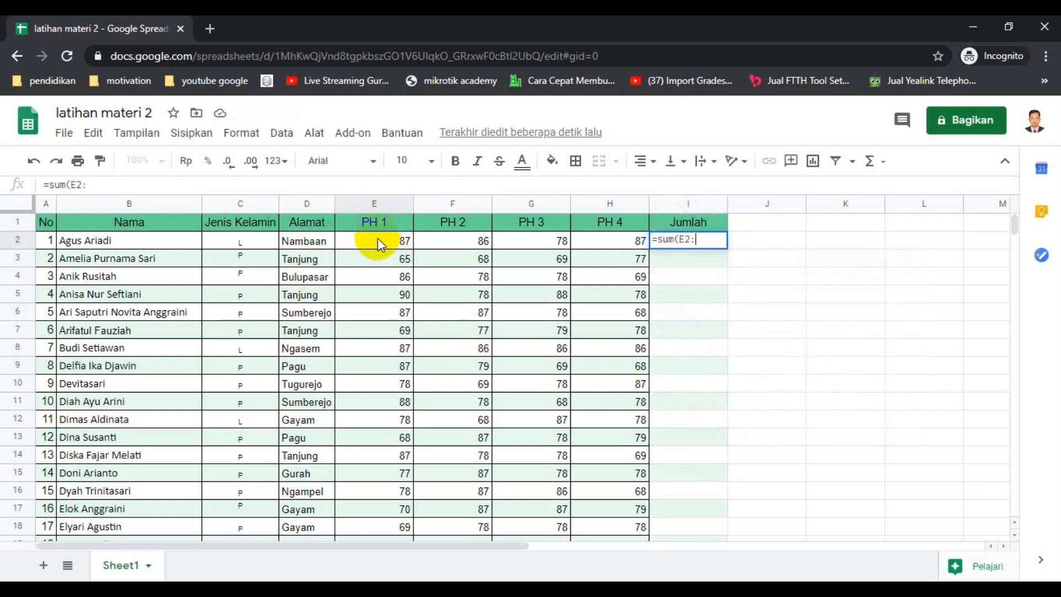
pyautogui.write('h')
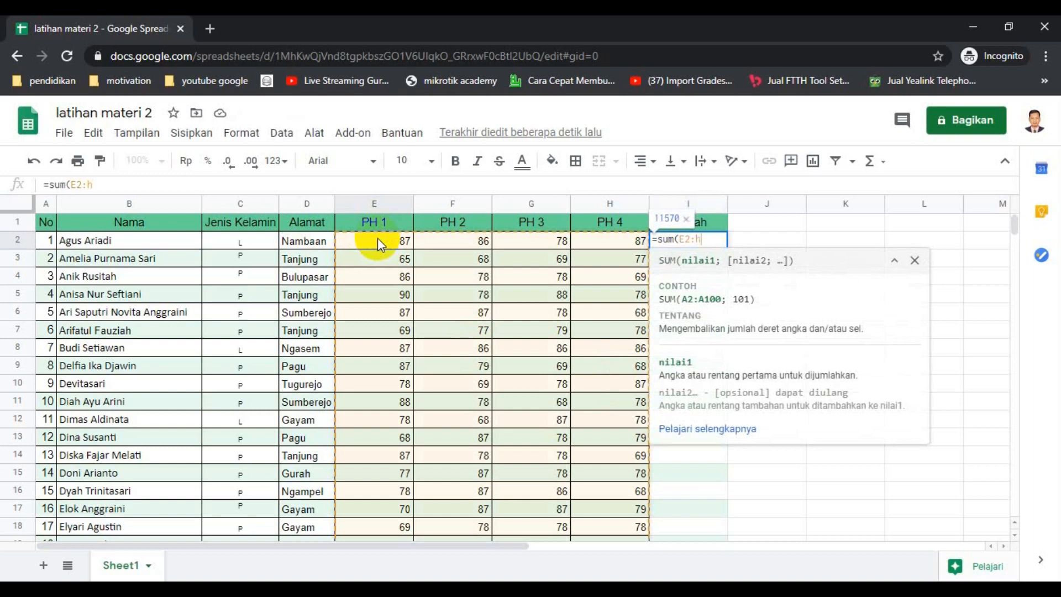
pyautogui.write('2')
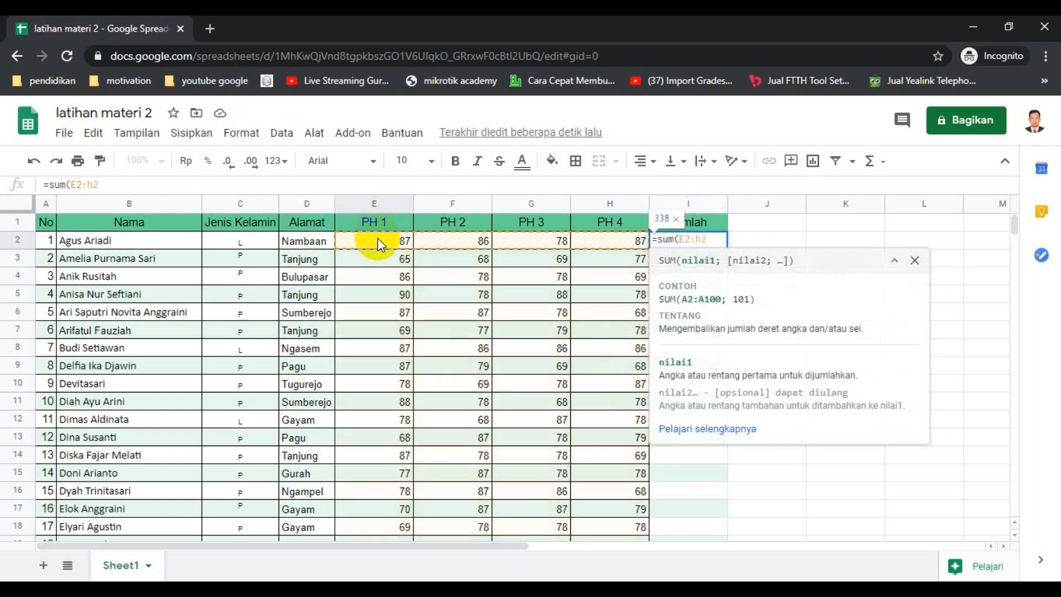
pyautogui.write(')')
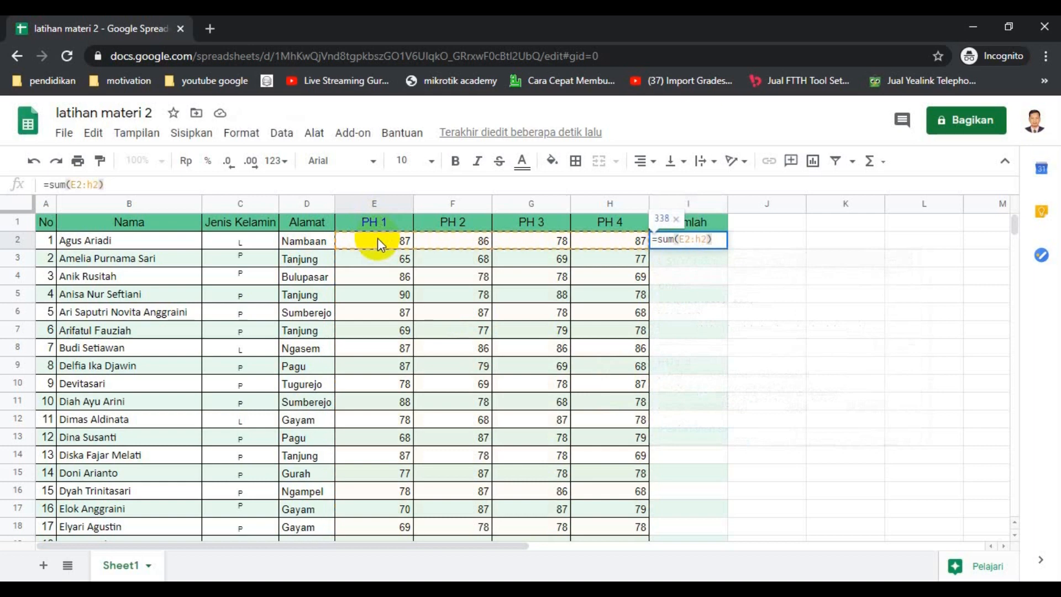
pyautogui.press('Return')
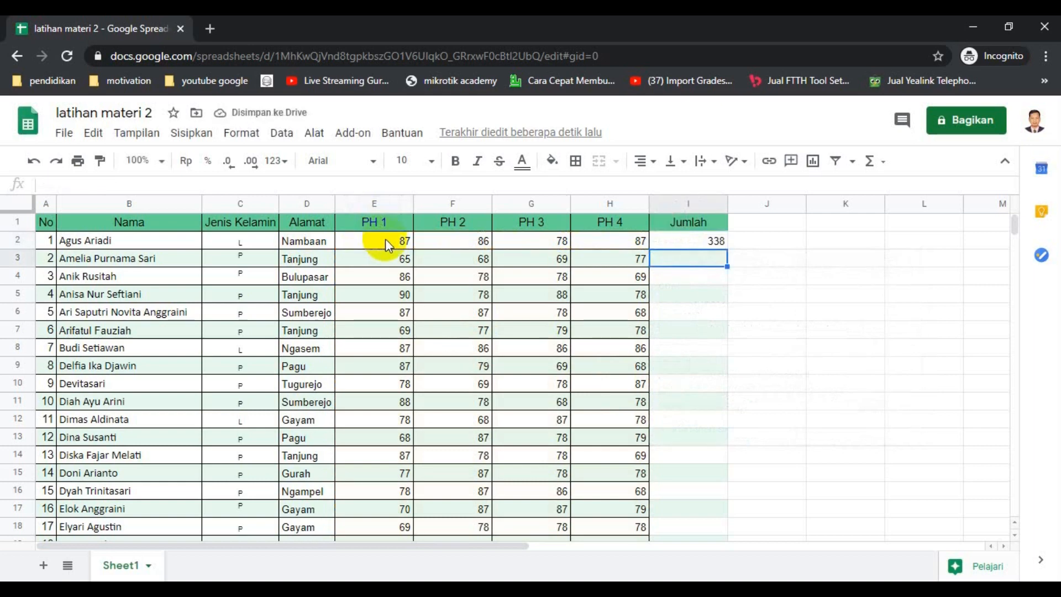
# Fill the sum formula from I2 down the Jumlah column to the last student in row 37
pyautogui.click(694, 244)
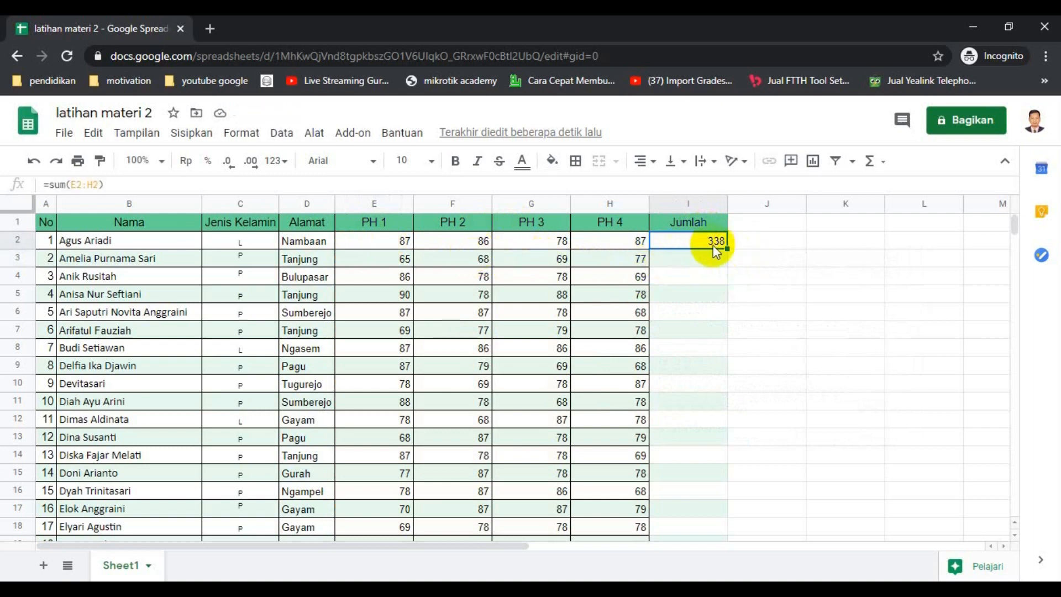
pyautogui.moveTo(726, 246); pyautogui.dragTo(724, 451)
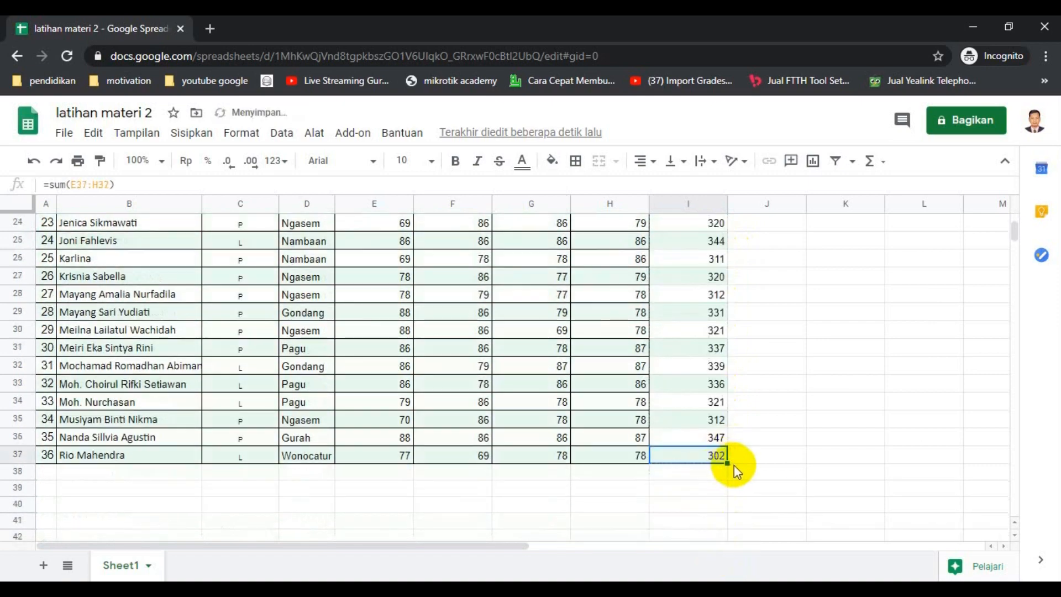
pyautogui.scroll(2, 775, 394)
pyautogui.scroll(6, 763, 398)
pyautogui.click(717, 241)
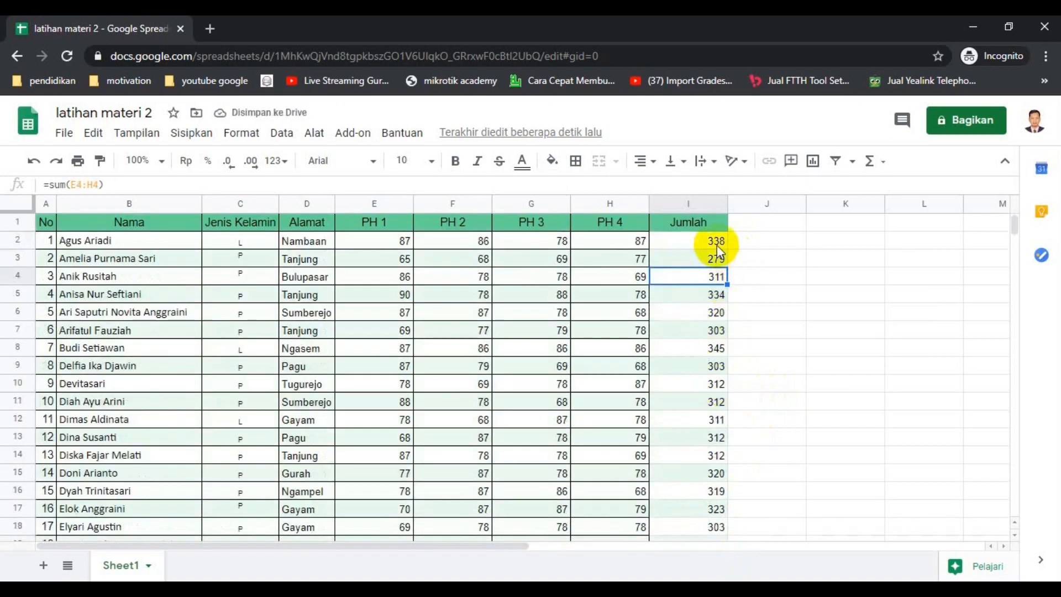
pyautogui.click(710, 223)
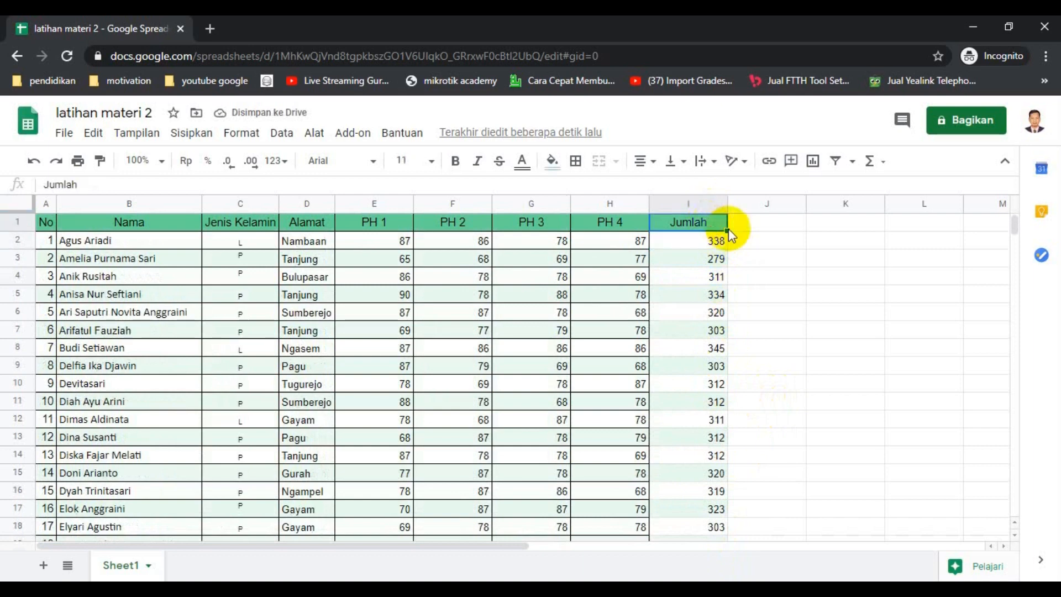
# Enter the header "Rata rata" in cell J1, beside the Jumlah column
pyautogui.click(760, 228)
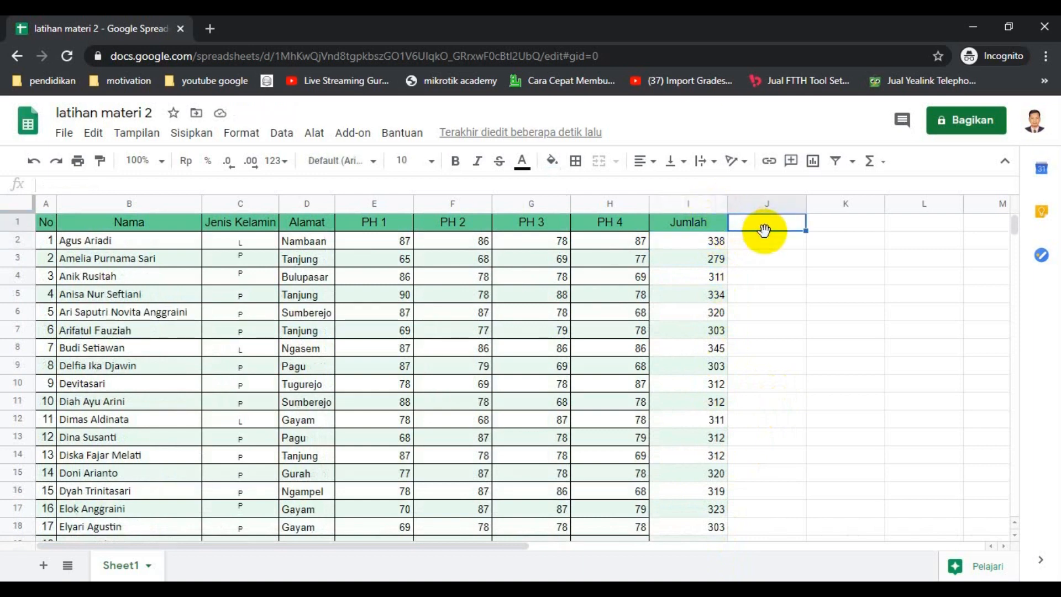
pyautogui.write('Rat')
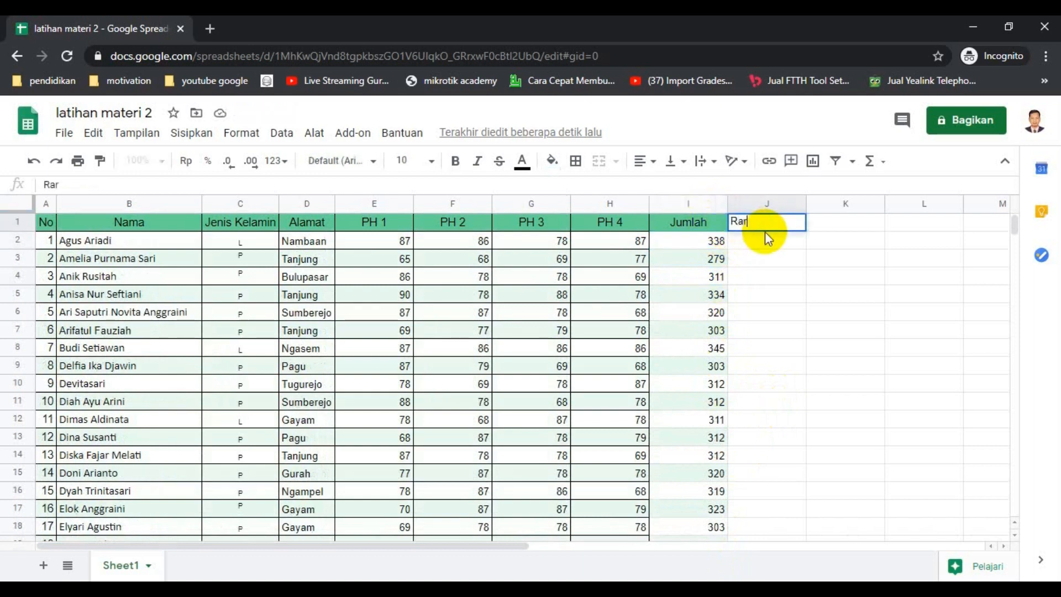
pyautogui.write('a rata')
pyautogui.press('Return')
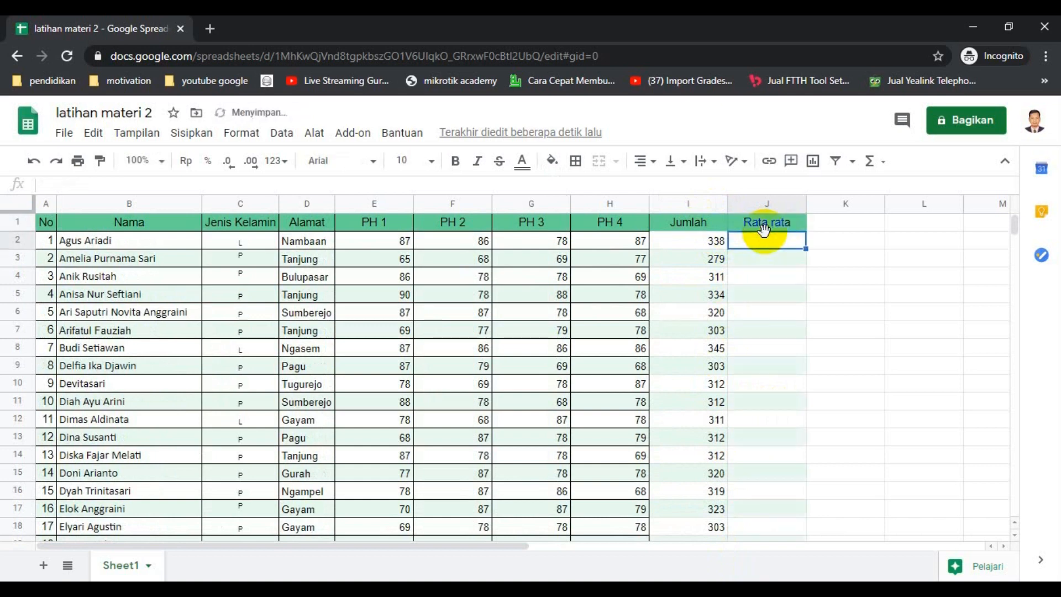
# Calculate the first student's mean PH score in cell J2 with the AVERAGE function over E2:H2
pyautogui.write('=aver')
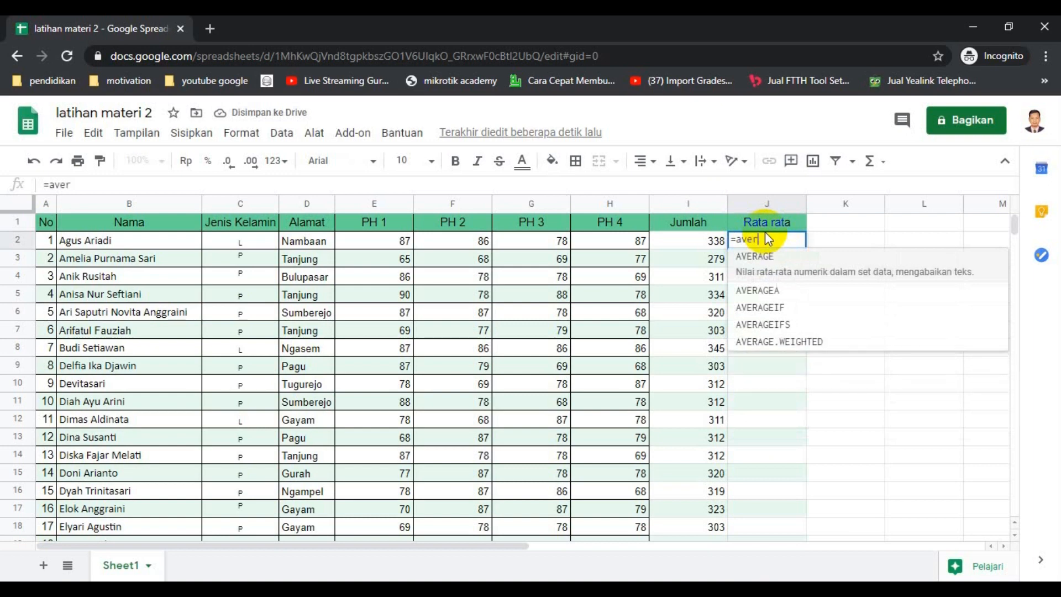
pyautogui.write('age')
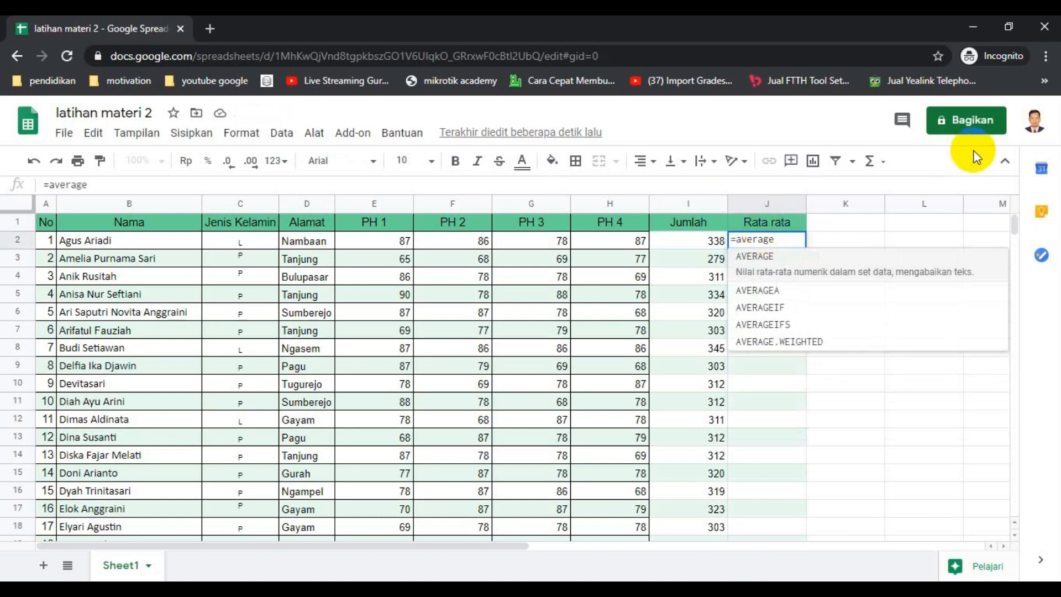
pyautogui.write('(')
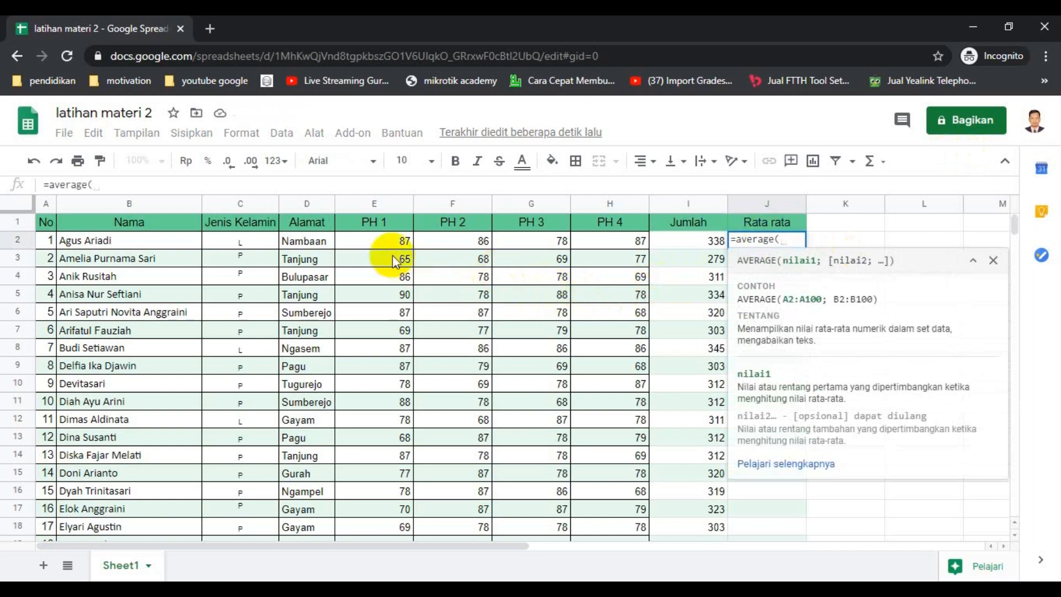
pyautogui.moveTo(387, 241); pyautogui.dragTo(620, 242)
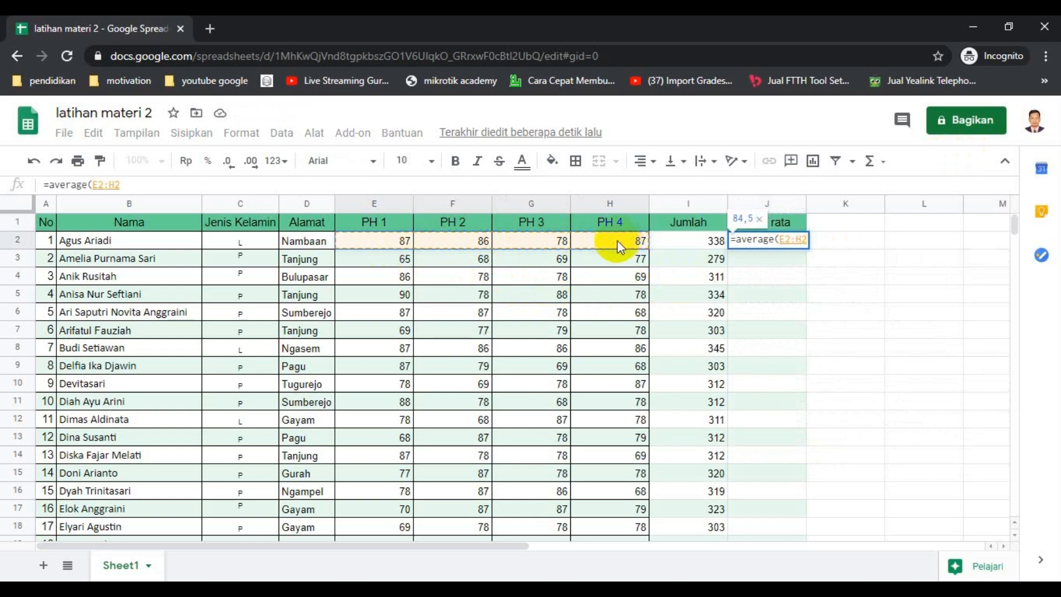
pyautogui.press('Return')
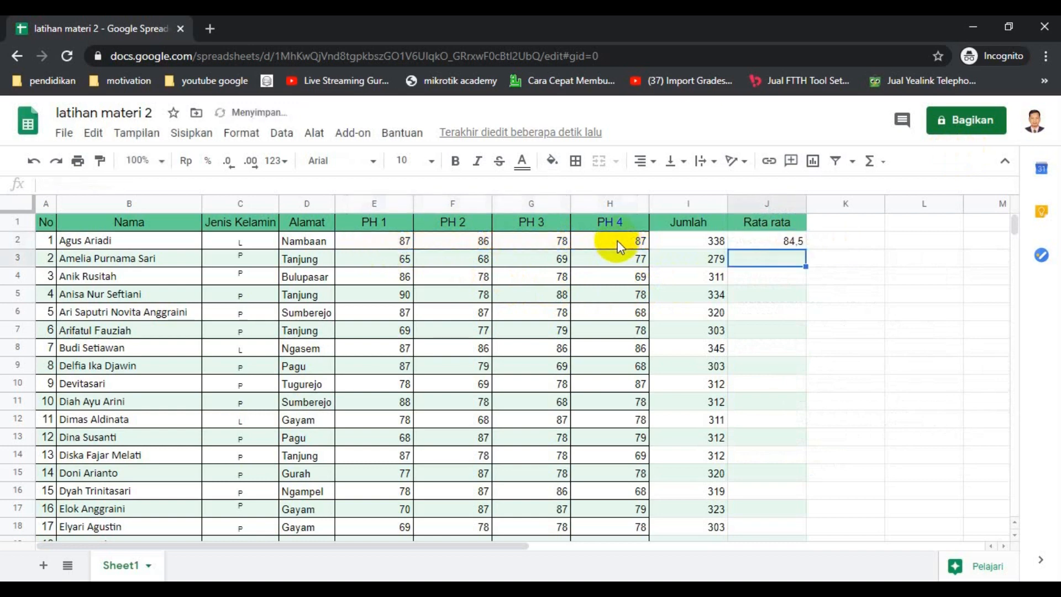
# Fill the average formula from J2 down the Rata rata column for all students and check the filled rows
pyautogui.click(780, 247)
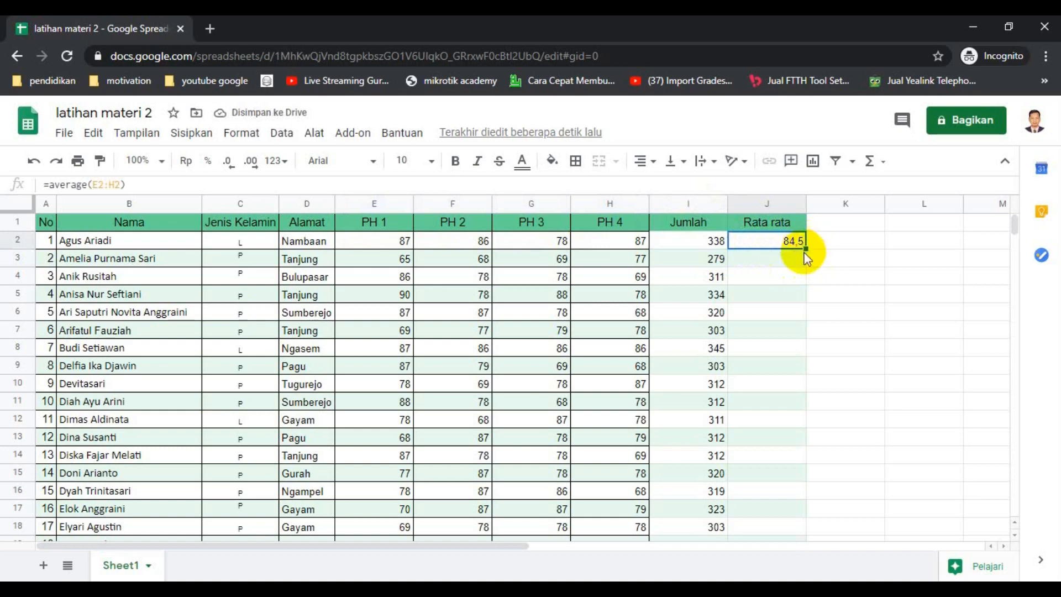
pyautogui.doubleClick(806, 250)
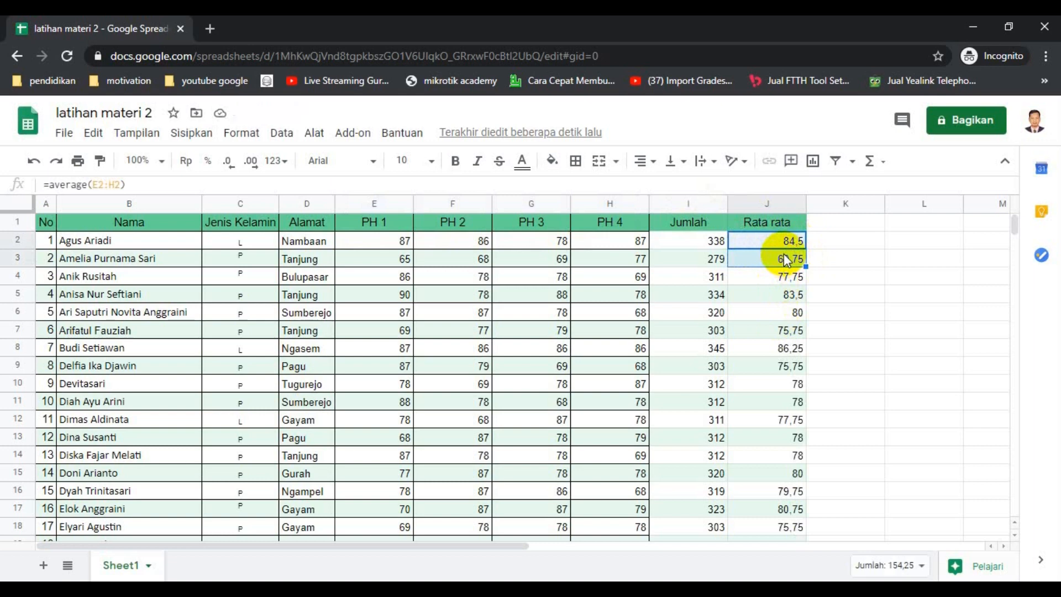
pyautogui.scroll(-8, 787, 262)
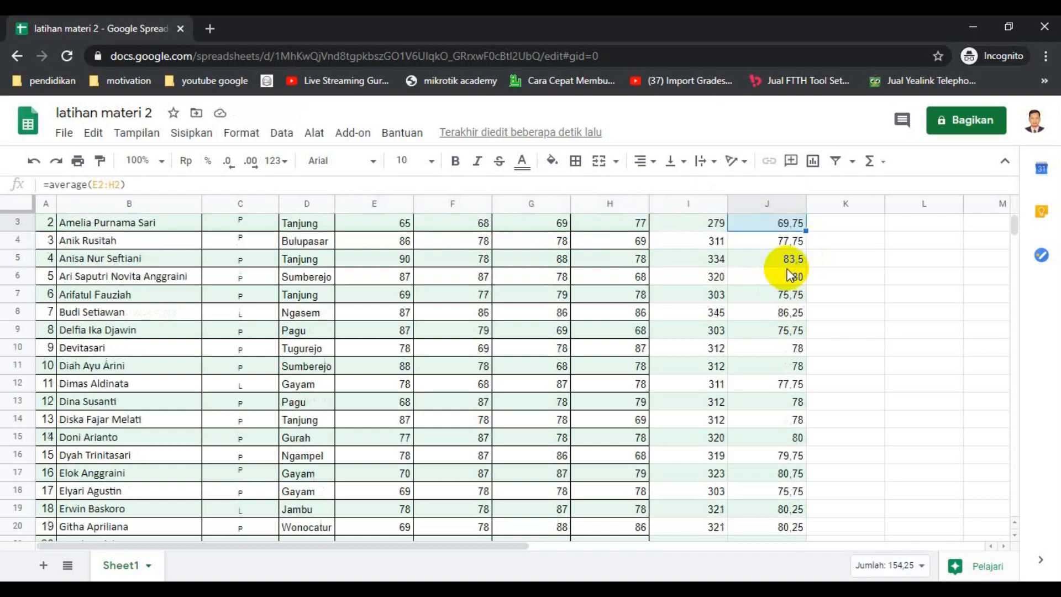
pyautogui.scroll(1, 799, 349)
pyautogui.scroll(8, 800, 350)
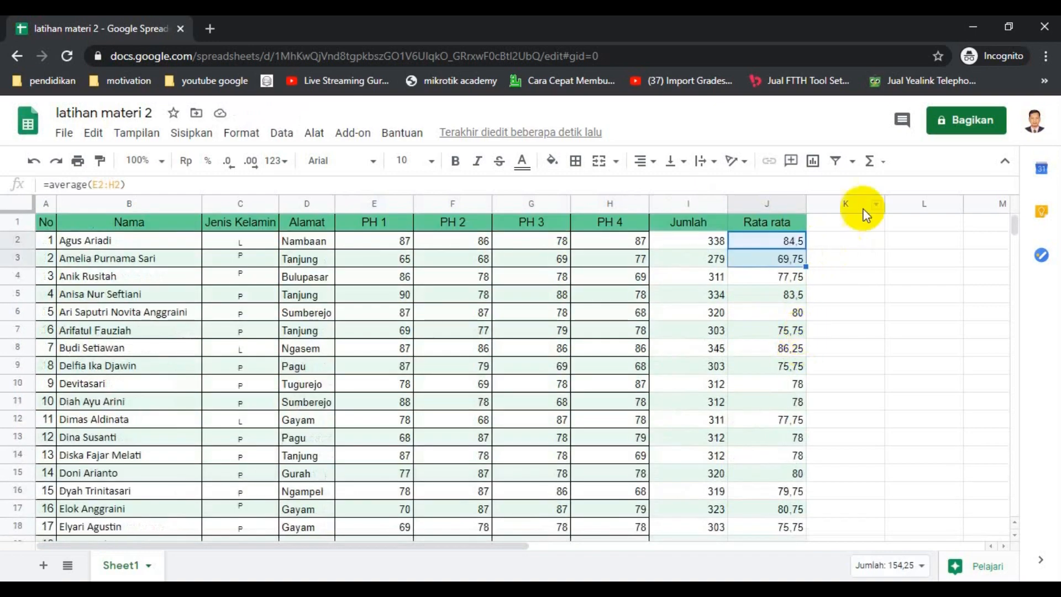
# Enter the header "nilai minimal" in cell K1, beside the Rata rata column
pyautogui.click(851, 222)
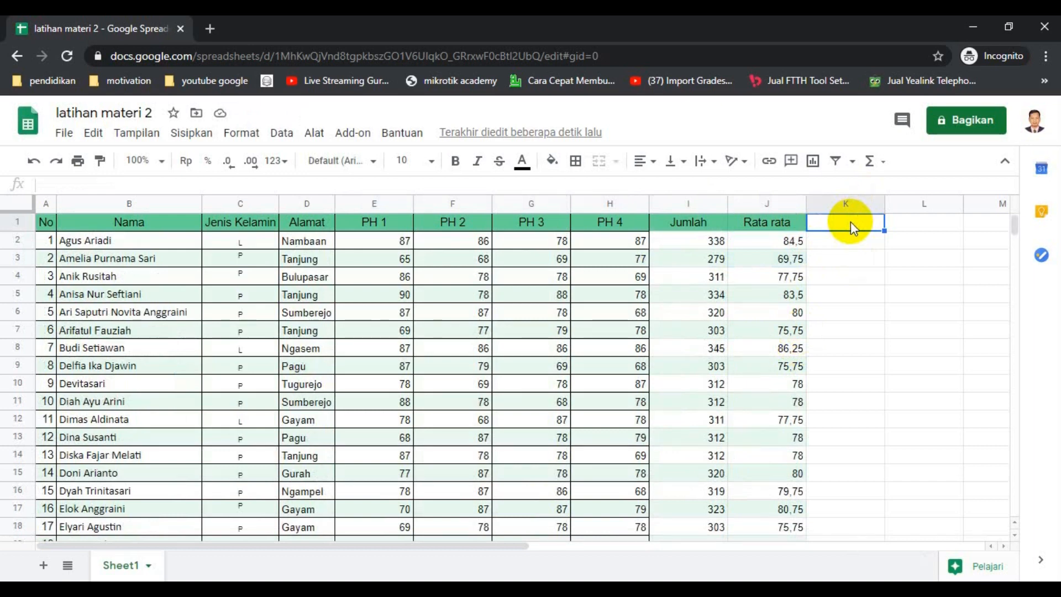
pyautogui.write('ni')
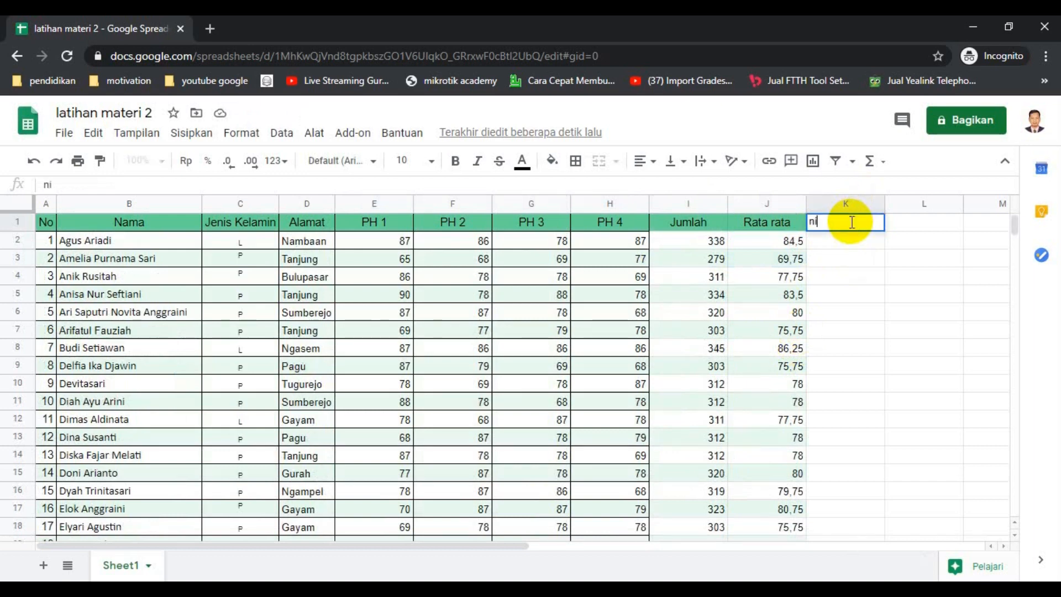
pyautogui.write('lai minimal')
pyautogui.press('Return')
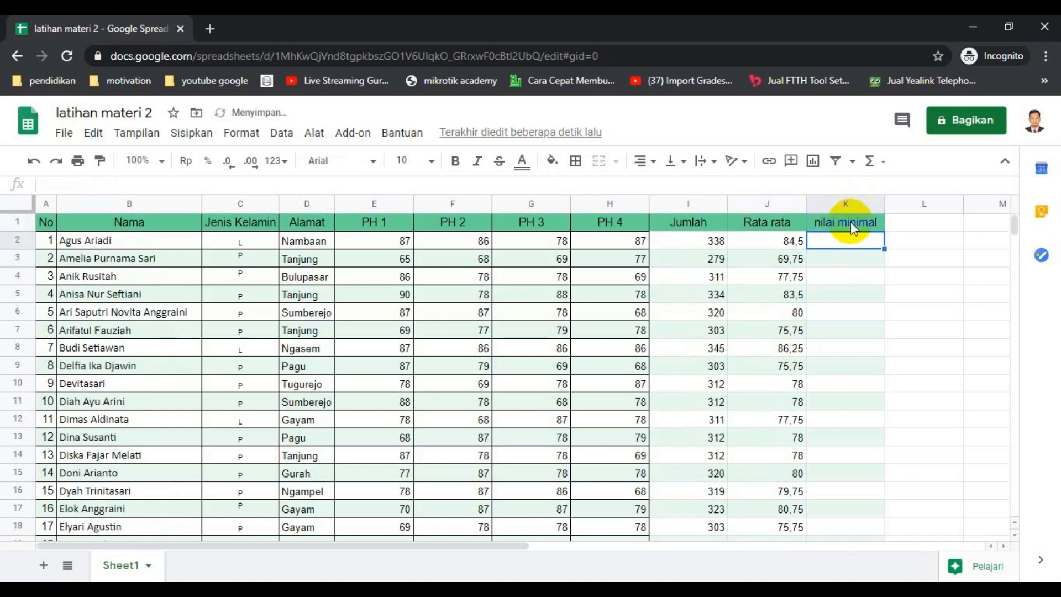
# Find the first student's lowest PH score in cell K2 with the MIN function over E2:H2
pyautogui.write('=m')
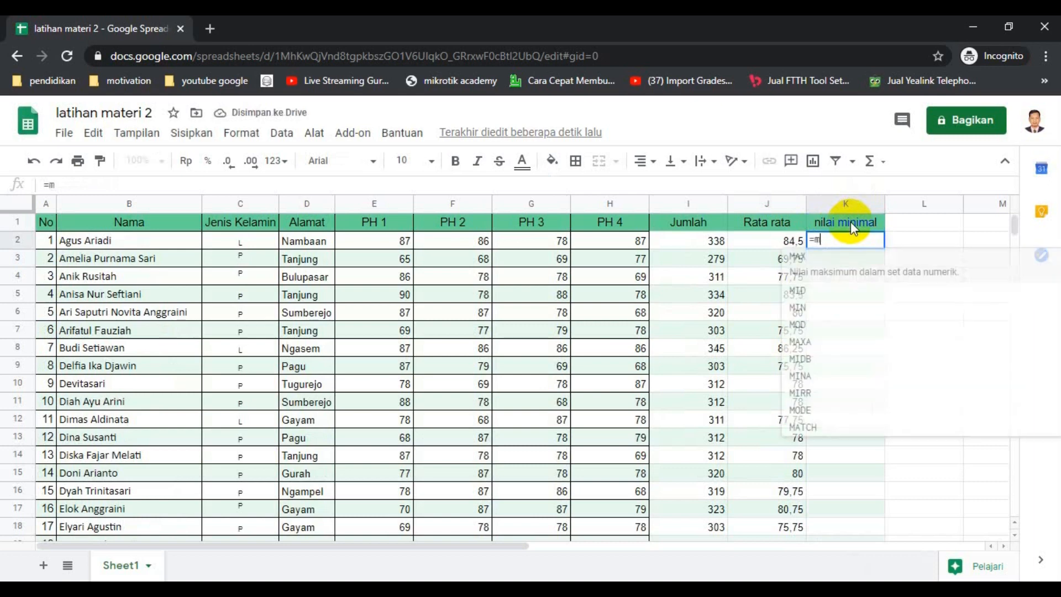
pyautogui.write('in(')
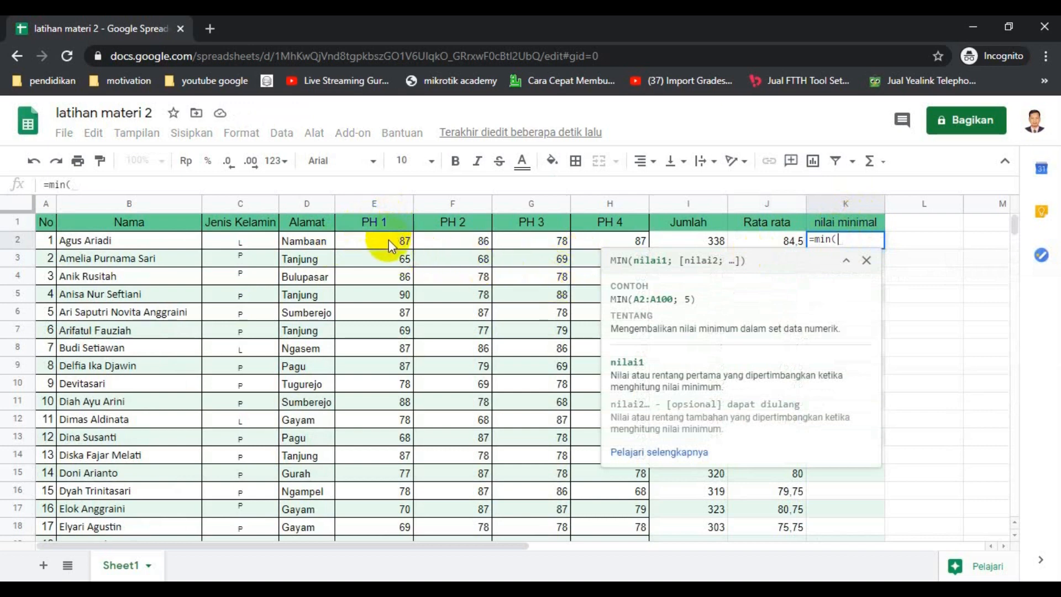
pyautogui.moveTo(389, 240); pyautogui.dragTo(607, 237)
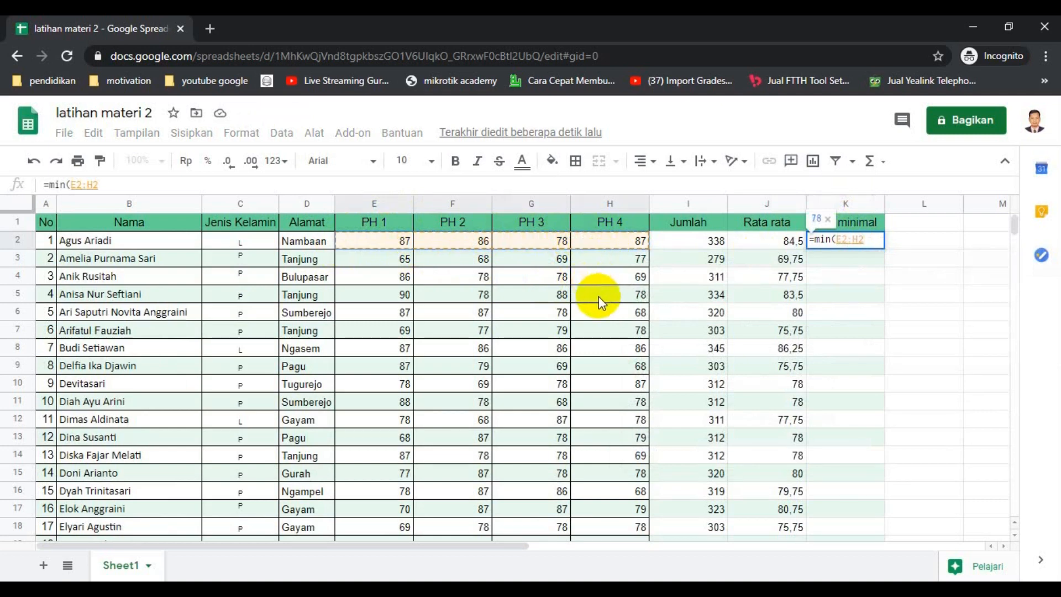
pyautogui.press('Return')
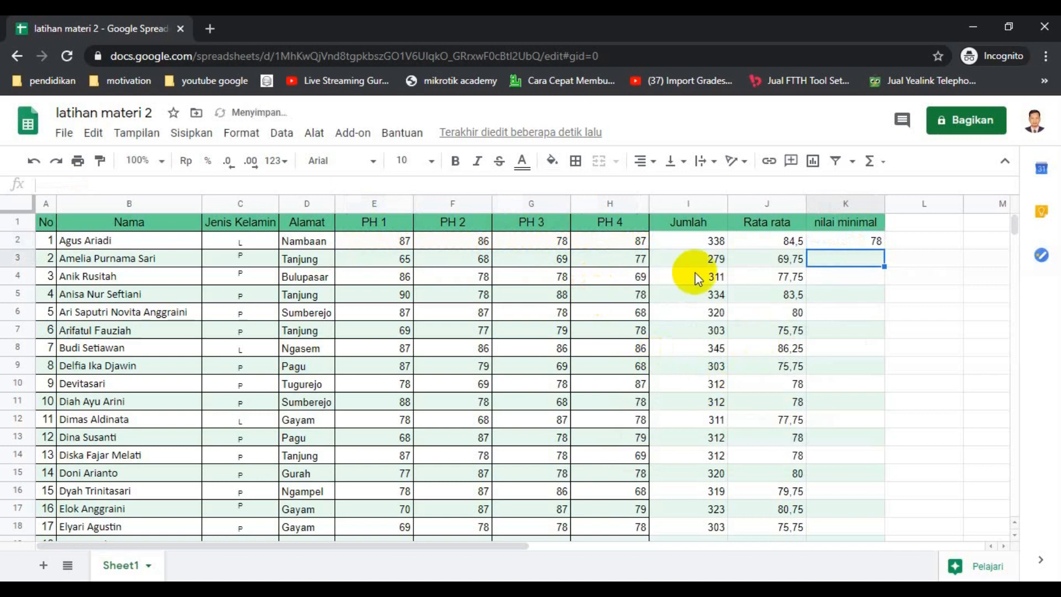
# Fill the minimum formula from K2 down the nilai minimal column for all students, and select cell L1
pyautogui.click(876, 241)
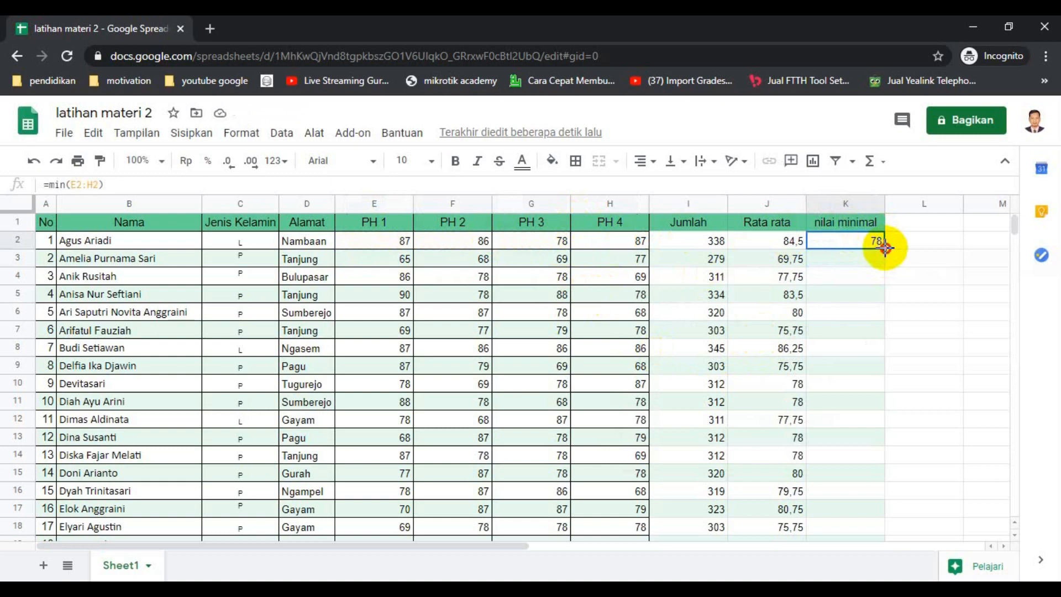
pyautogui.doubleClick(885, 249)
pyautogui.click(923, 223)
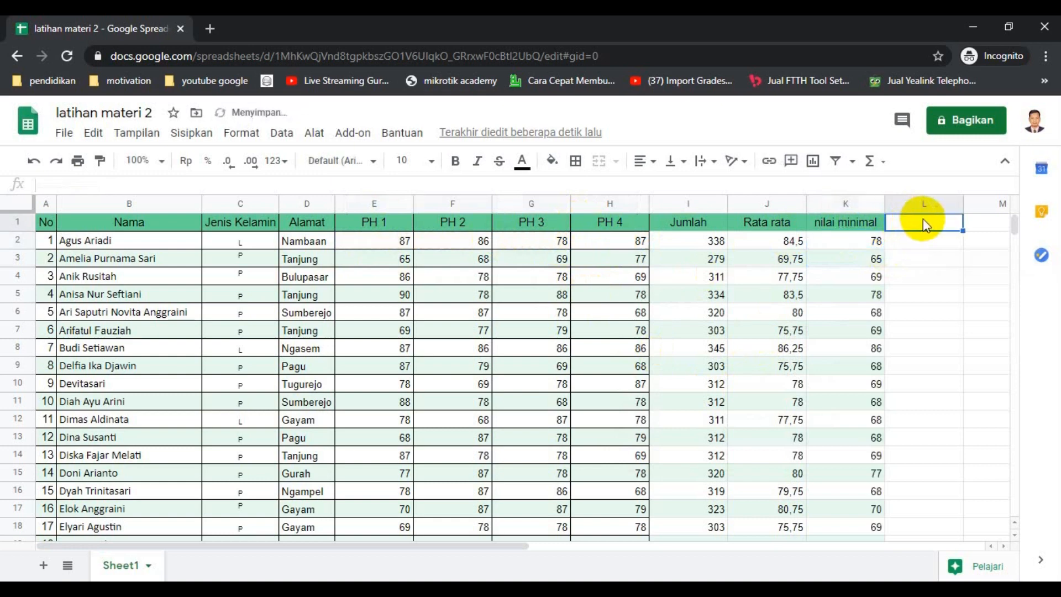
# Enter the header "nilai maksimal" in cell L1, beside the nilai minimal column
pyautogui.write('nilai max')
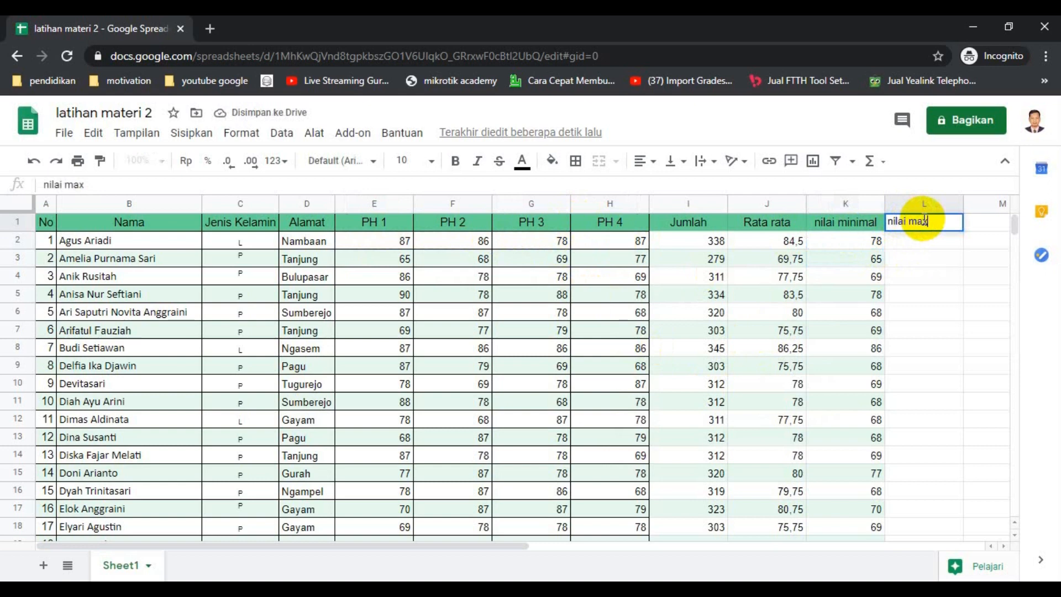
pyautogui.press('BackSpace')
pyautogui.write('ks')
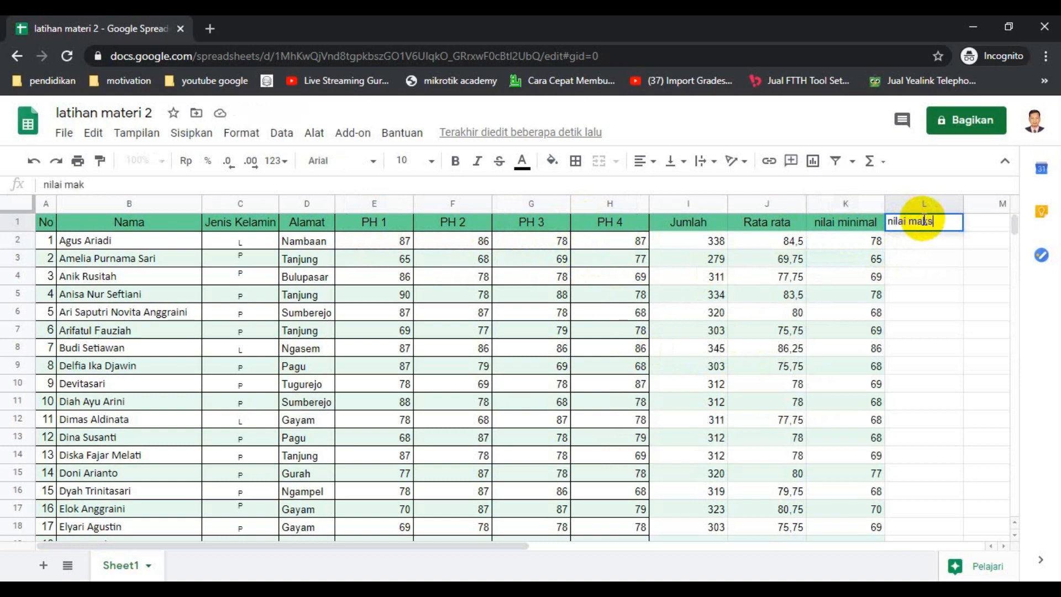
pyautogui.write('imal')
pyautogui.press('Return')
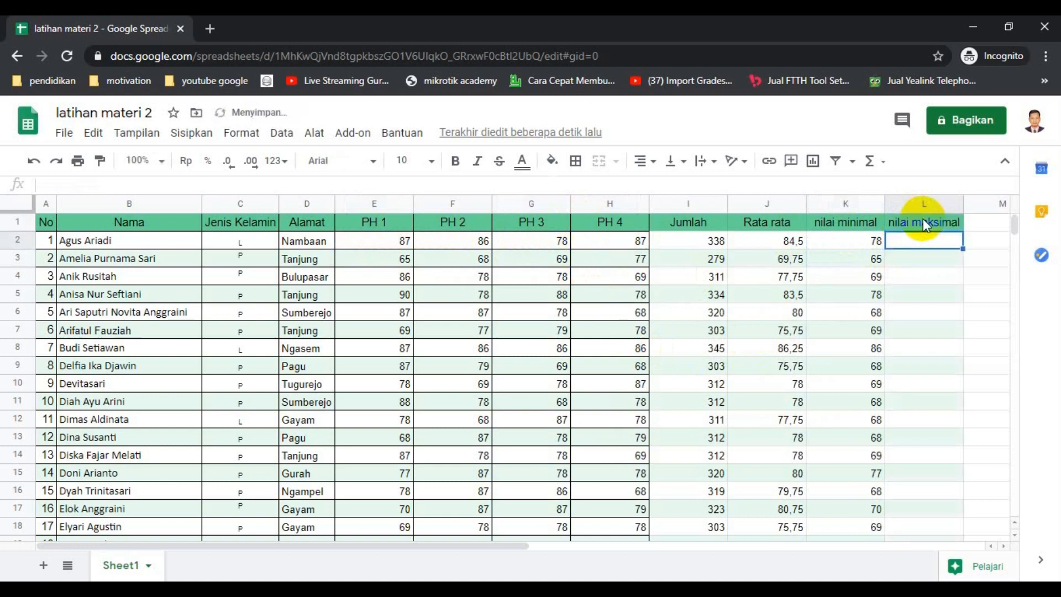
# Find the first student's highest PH score in cell L2 with the MAX function over E1:H2
pyautogui.write('=')
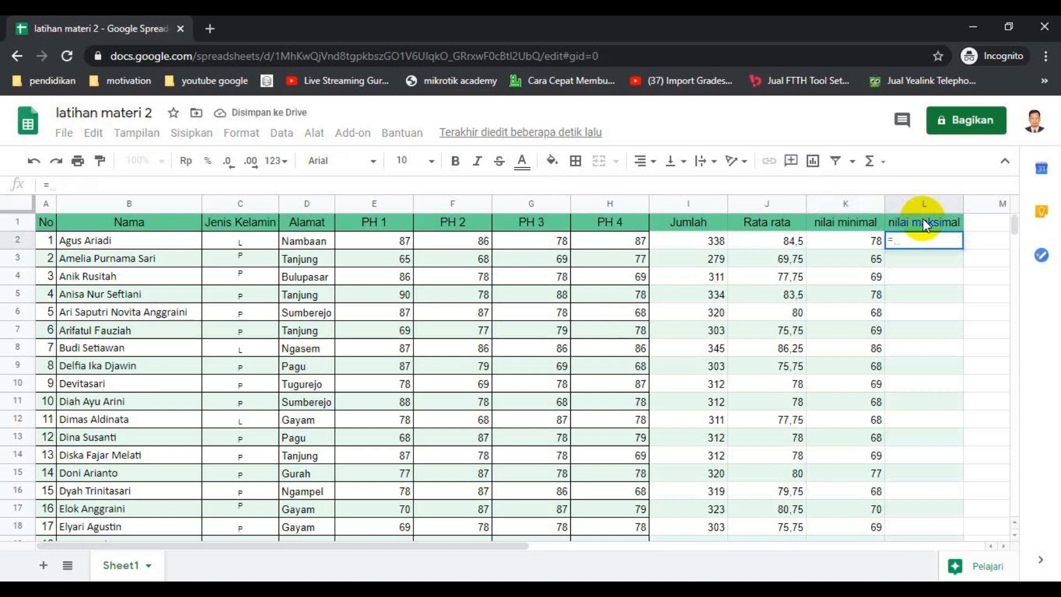
pyautogui.write('max')
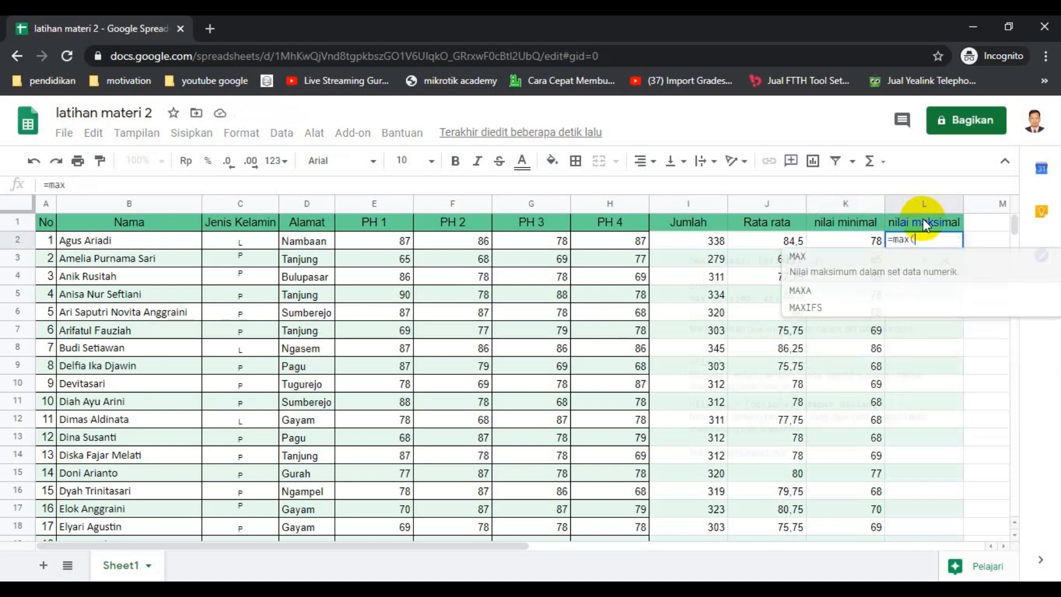
pyautogui.write('(')
pyautogui.moveTo(395, 237); pyautogui.dragTo(595, 231)
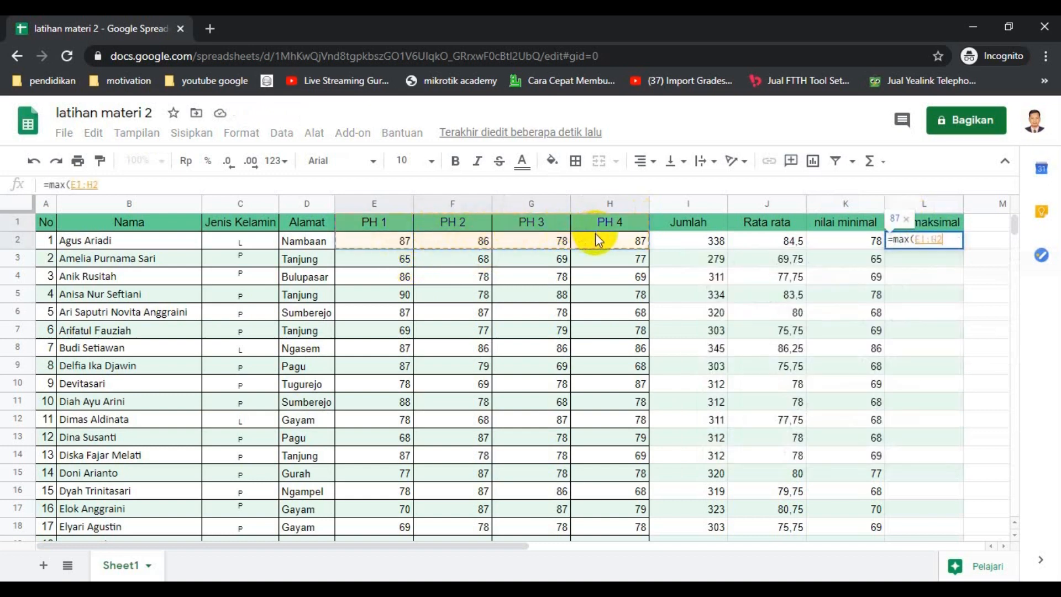
pyautogui.press('Return')
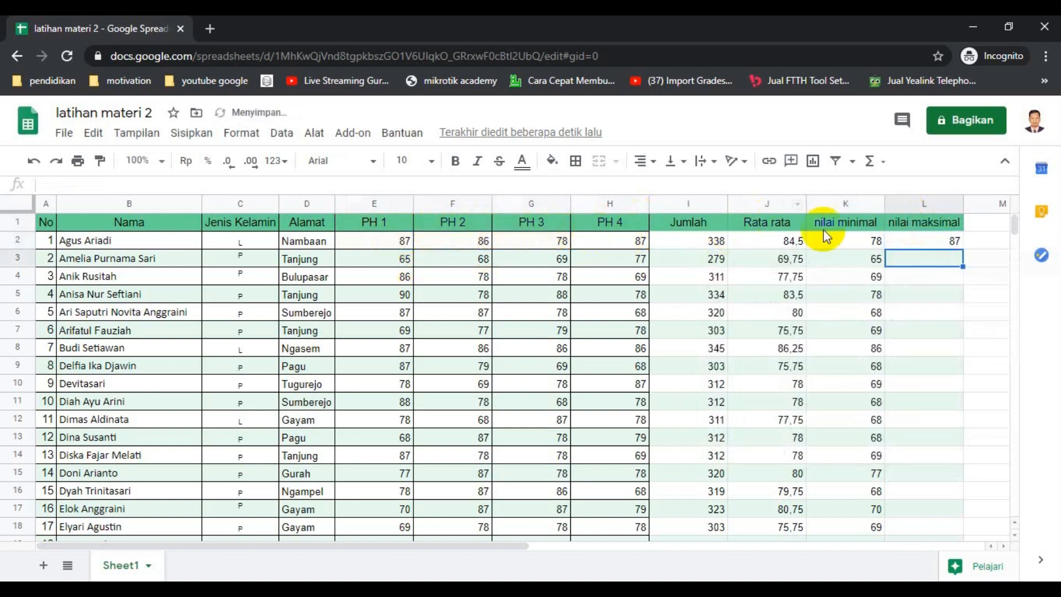
# Fill the maximum formula from L2 down the nilai maksimal column for all students
pyautogui.click(941, 242)
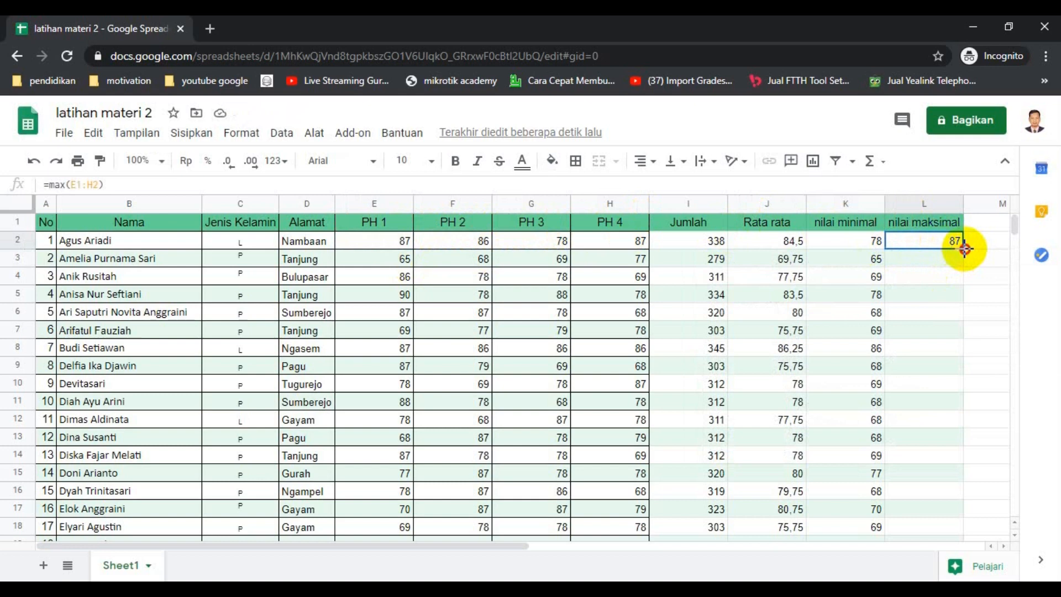
pyautogui.doubleClick(963, 249)
pyautogui.click(915, 255)
pyautogui.press('Up')
pyautogui.press('Up')
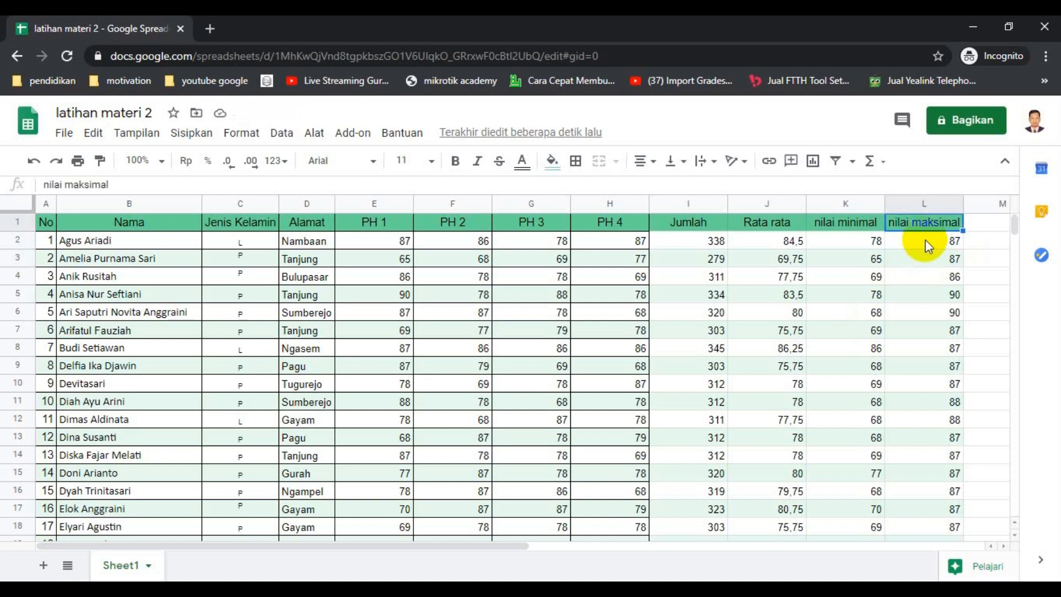
# Insert four empty columns before the Jumlah column, between PH 4 and the calculated columns
pyautogui.click(686, 202)
pyautogui.click(765, 302)
pyautogui.click(693, 203)
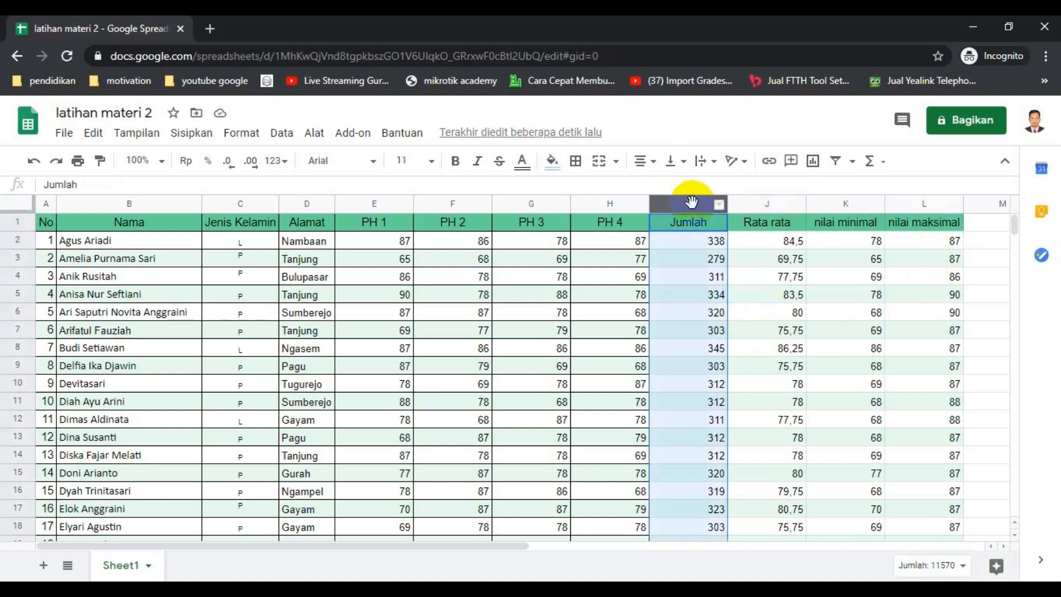
pyautogui.hotkey('shift', 'Right')
pyautogui.hotkey('shift', 'Right')
pyautogui.hotkey('shift', 'Right')
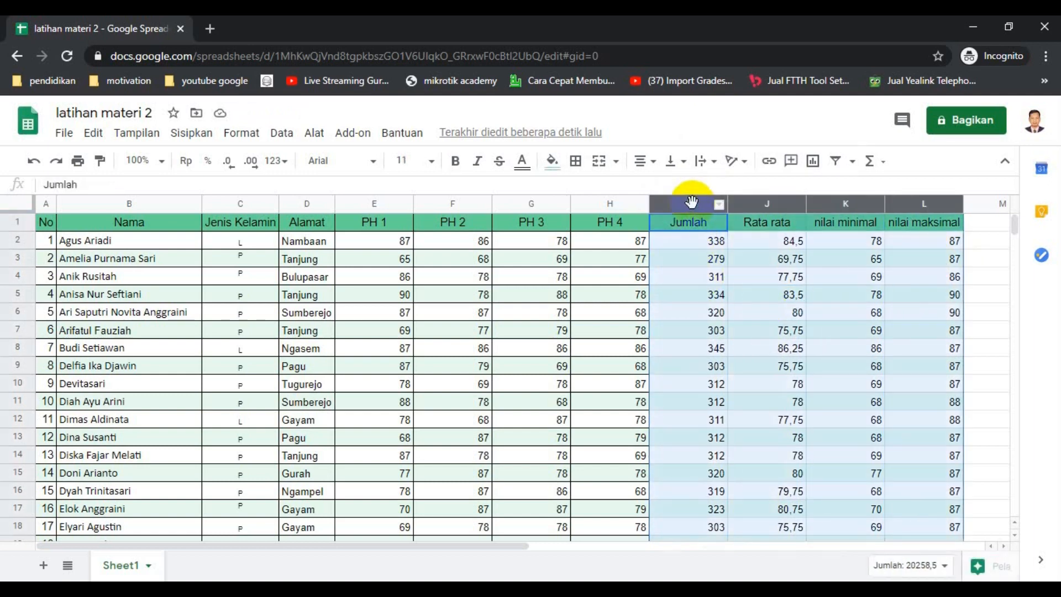
pyautogui.rightClick(692, 203)
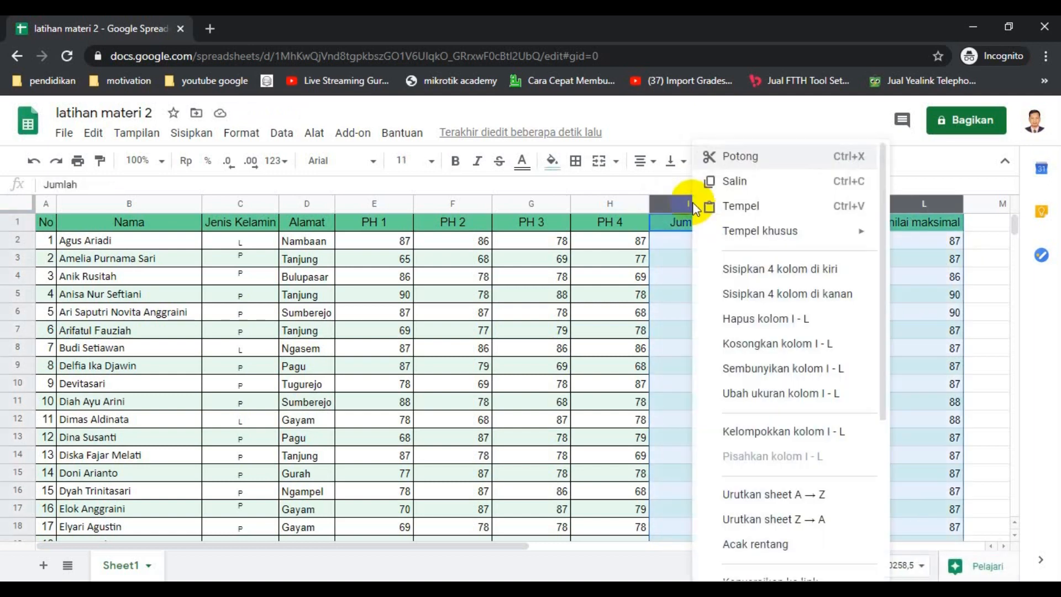
pyautogui.click(728, 269)
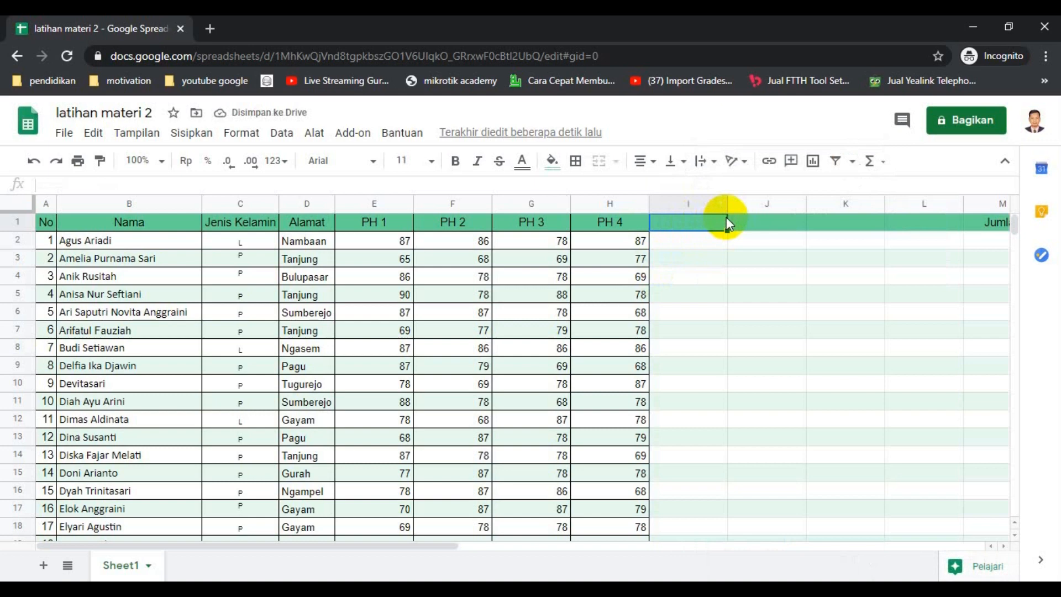
# Enter the header "kapital" in cell I1 and convert the name in B2 to uppercase in I2 with the UPPER function
pyautogui.write('kapital')
pyautogui.press('Return')
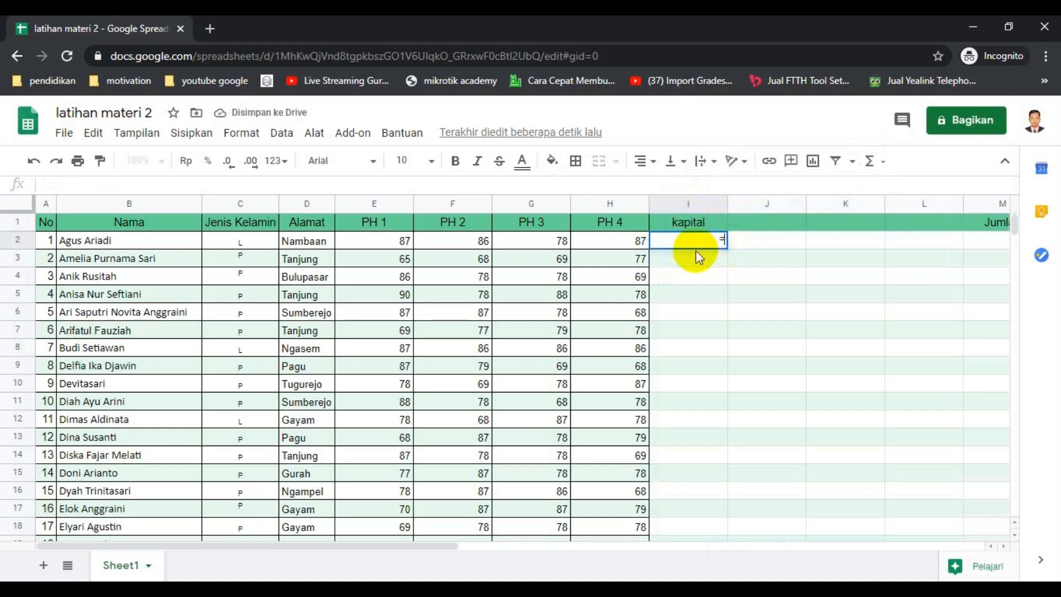
pyautogui.write('=u')
pyautogui.write('pp')
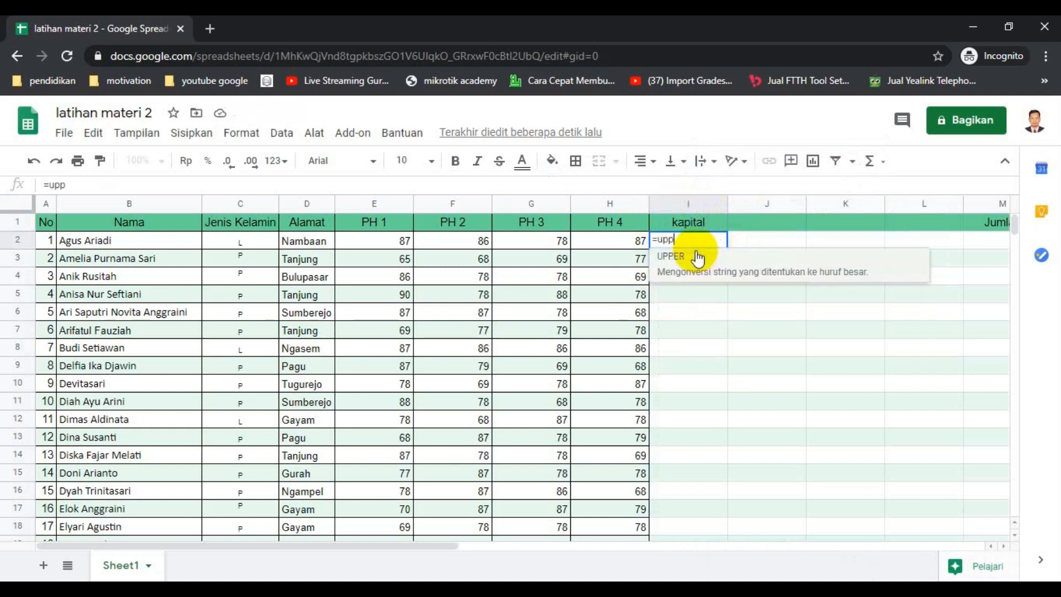
pyautogui.write('er(')
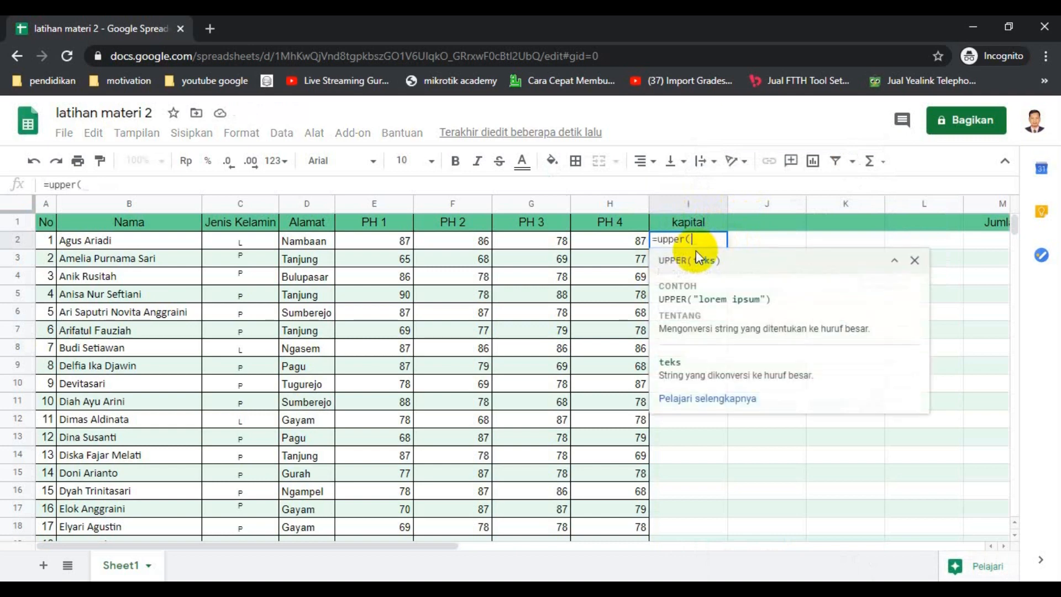
pyautogui.click(164, 244)
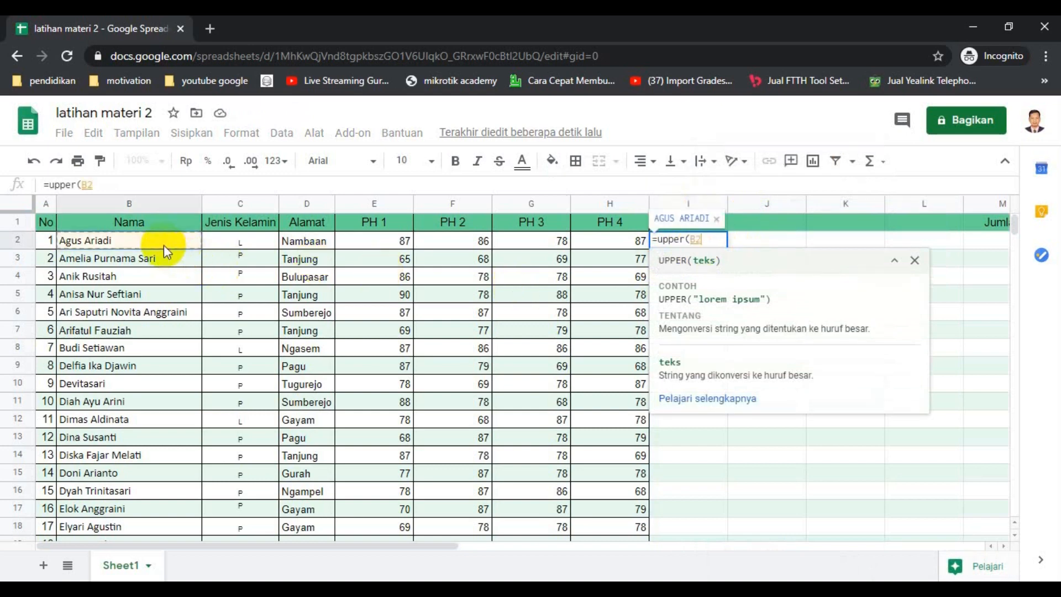
pyautogui.press('Return')
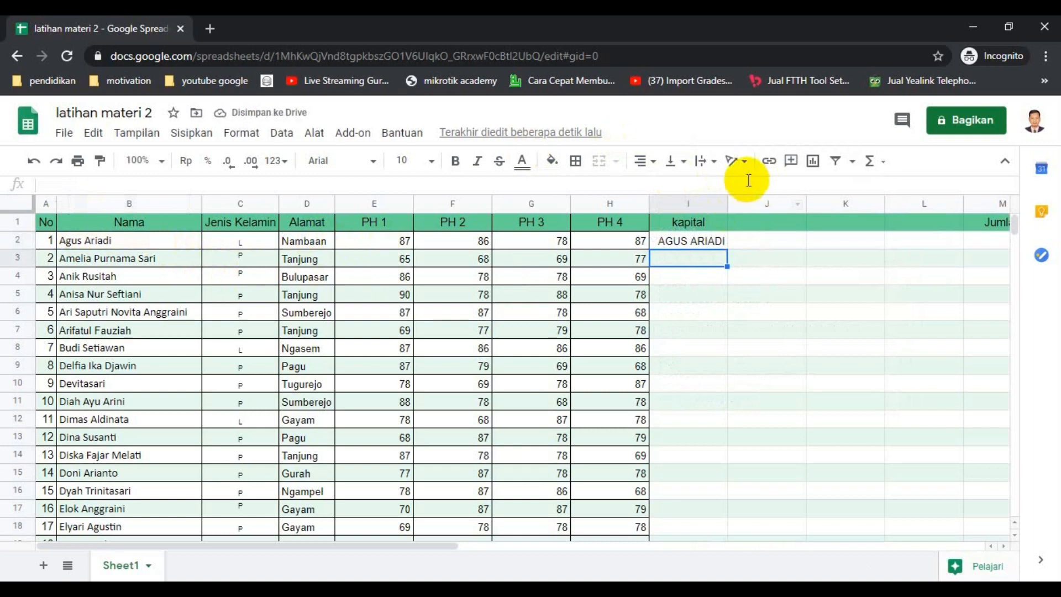
# Widen column I slightly and fill the UPPER formula from I2 down the kapital column for all students
pyautogui.moveTo(727, 203); pyautogui.dragTo(752, 237)
pyautogui.click(782, 243)
pyautogui.click(733, 242)
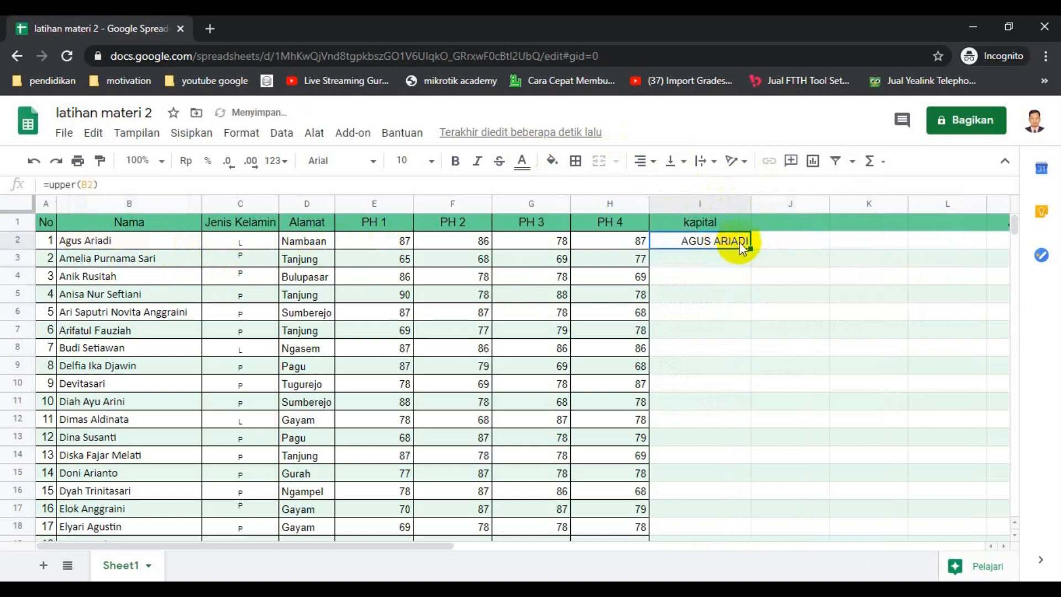
pyautogui.doubleClick(750, 246)
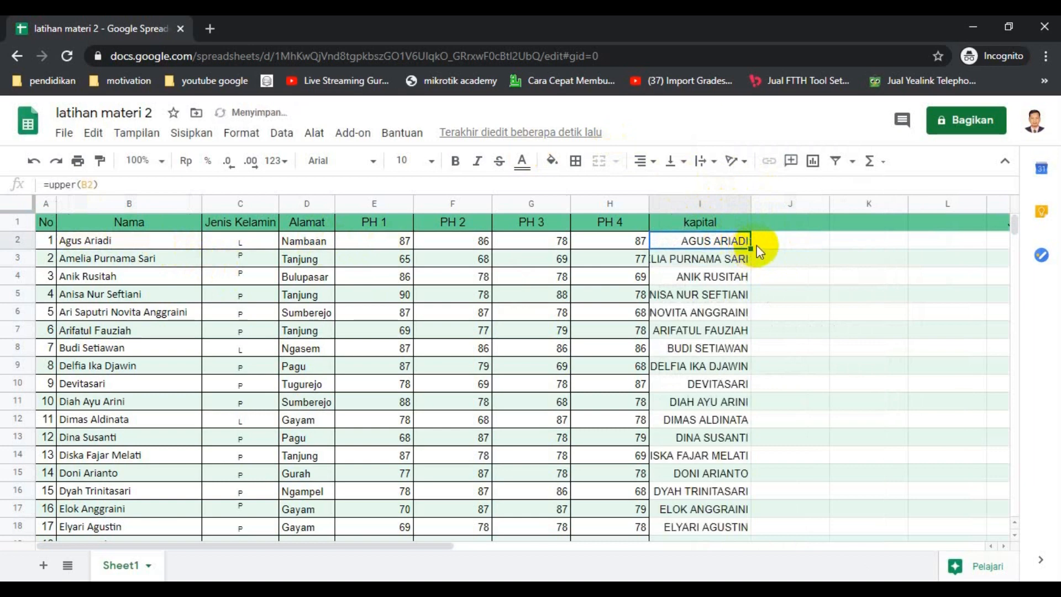
pyautogui.click(783, 226)
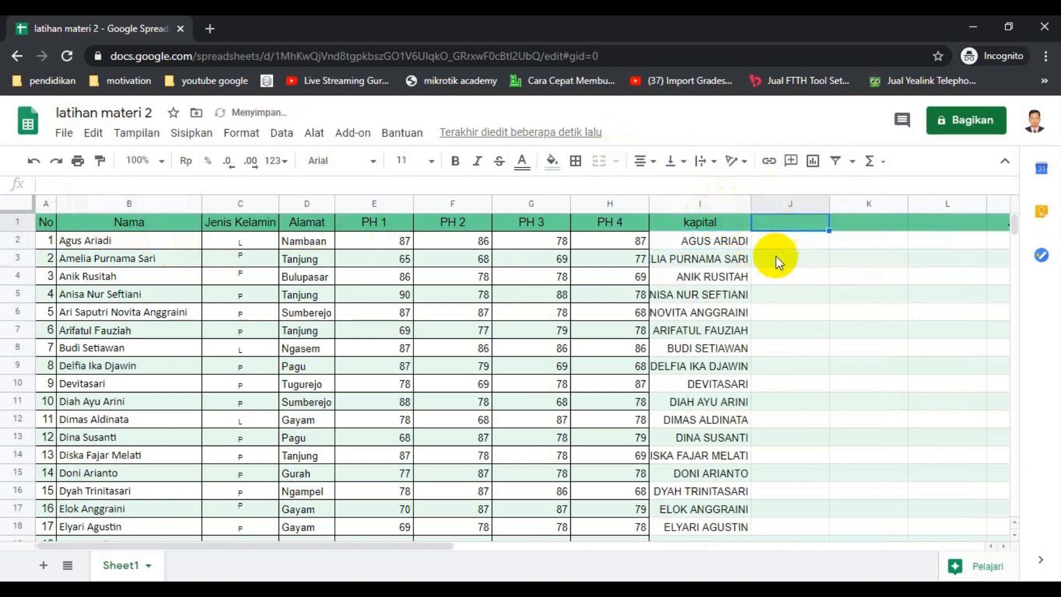
pyautogui.click(783, 210)
pyautogui.click(781, 227)
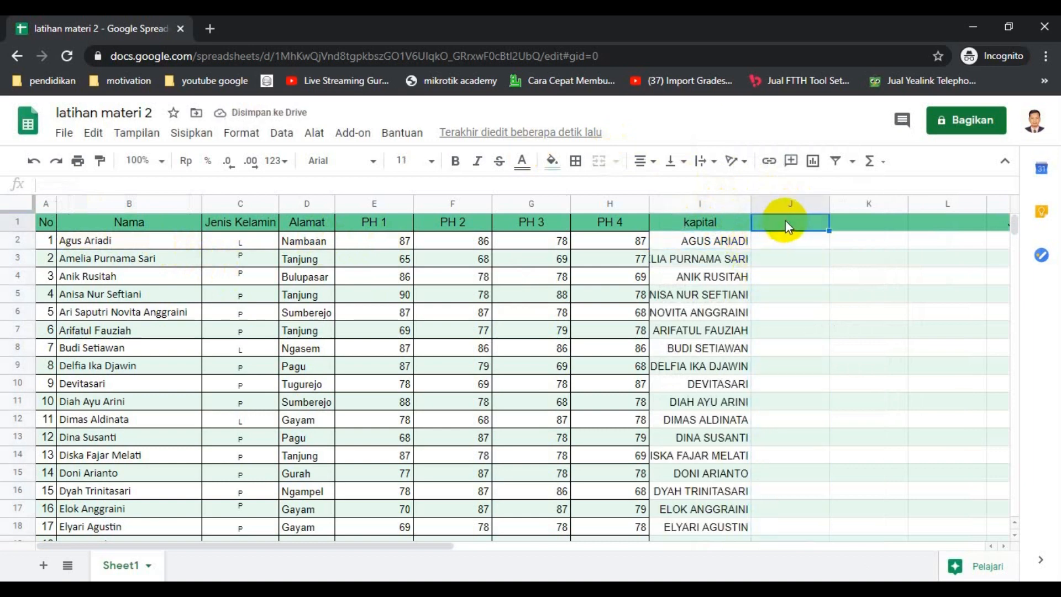
# Left-align the whole kapital column and widen it until the longest student name fits
pyautogui.click(711, 235)
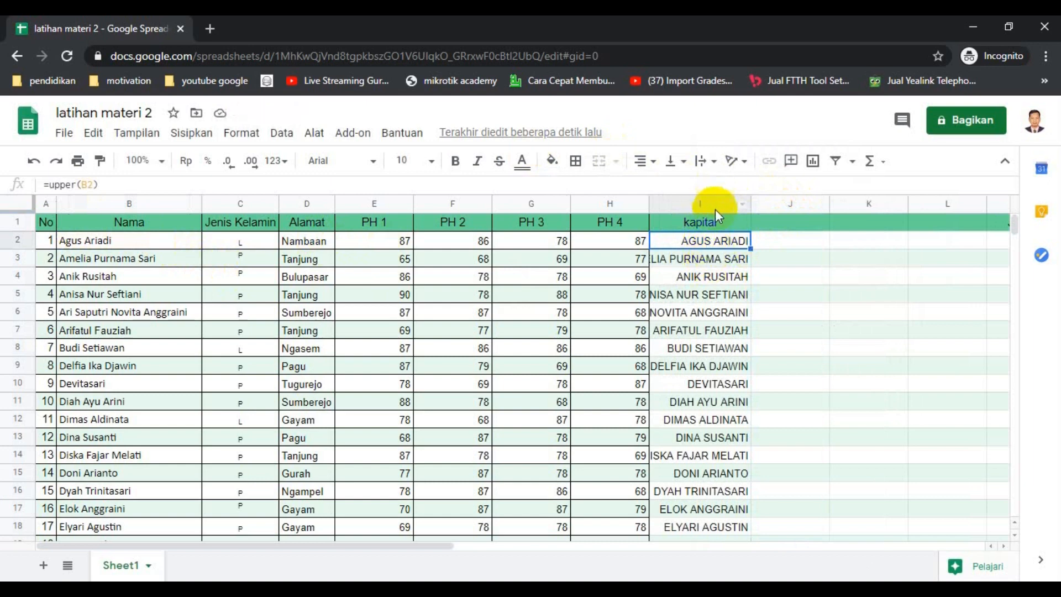
pyautogui.click(716, 208)
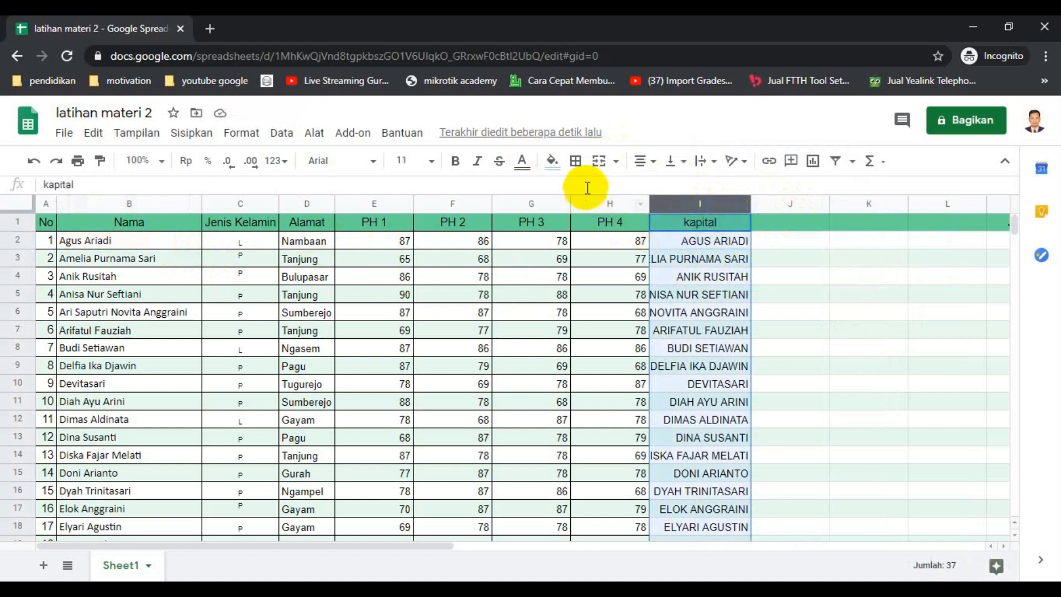
pyautogui.click(653, 164)
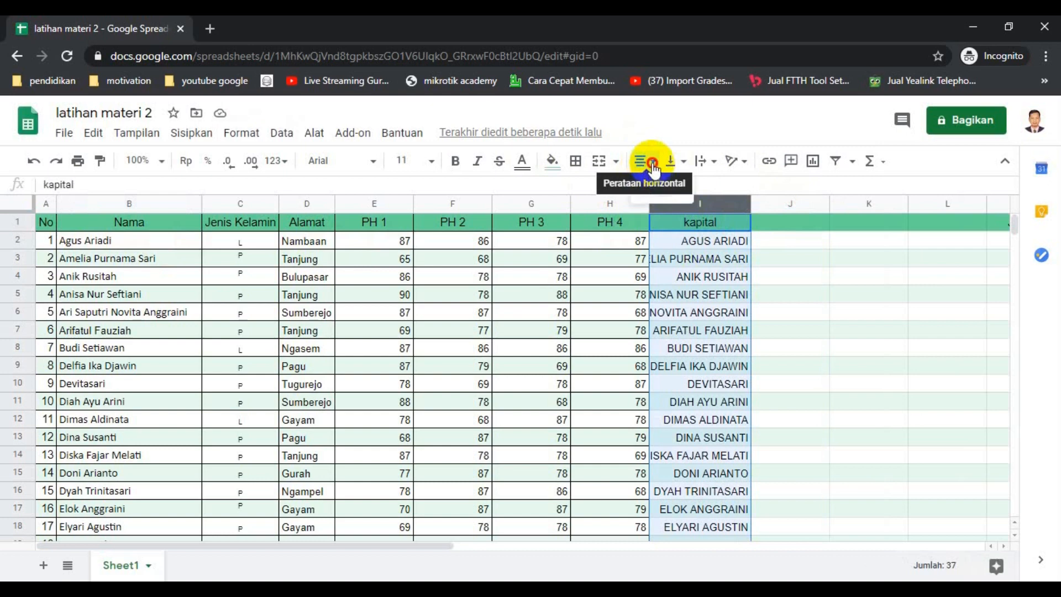
pyautogui.click(641, 185)
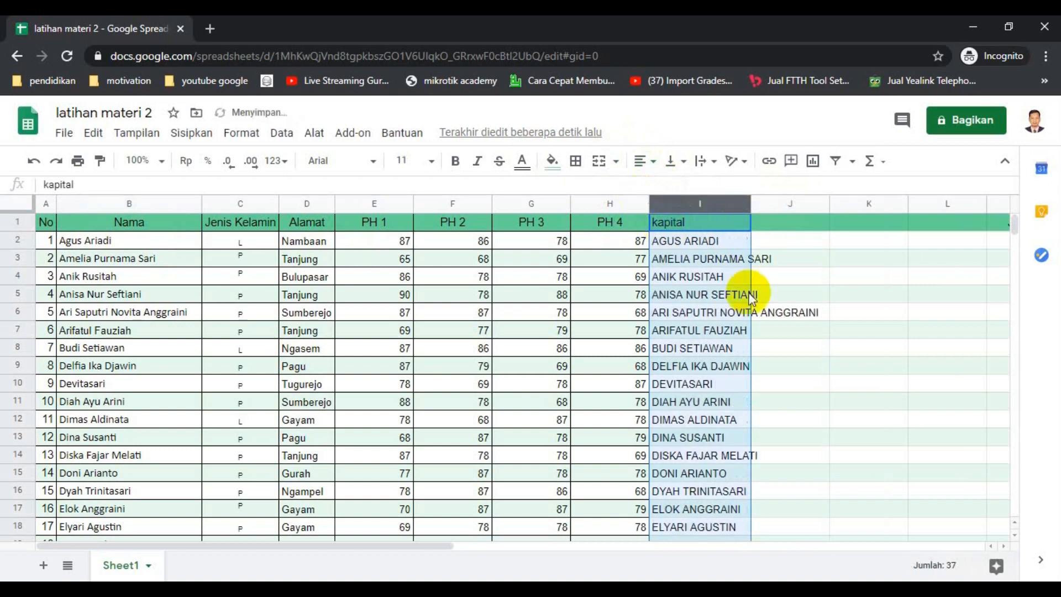
pyautogui.moveTo(750, 205); pyautogui.dragTo(831, 232)
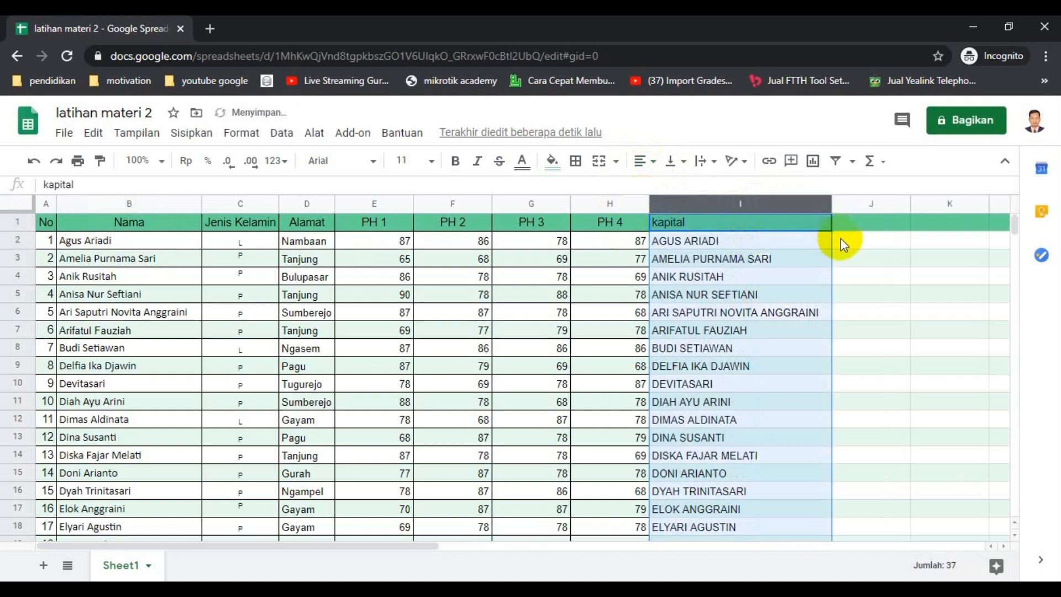
# Enter the header "Kecil" in cell J1, beside the kapital column
pyautogui.click(846, 222)
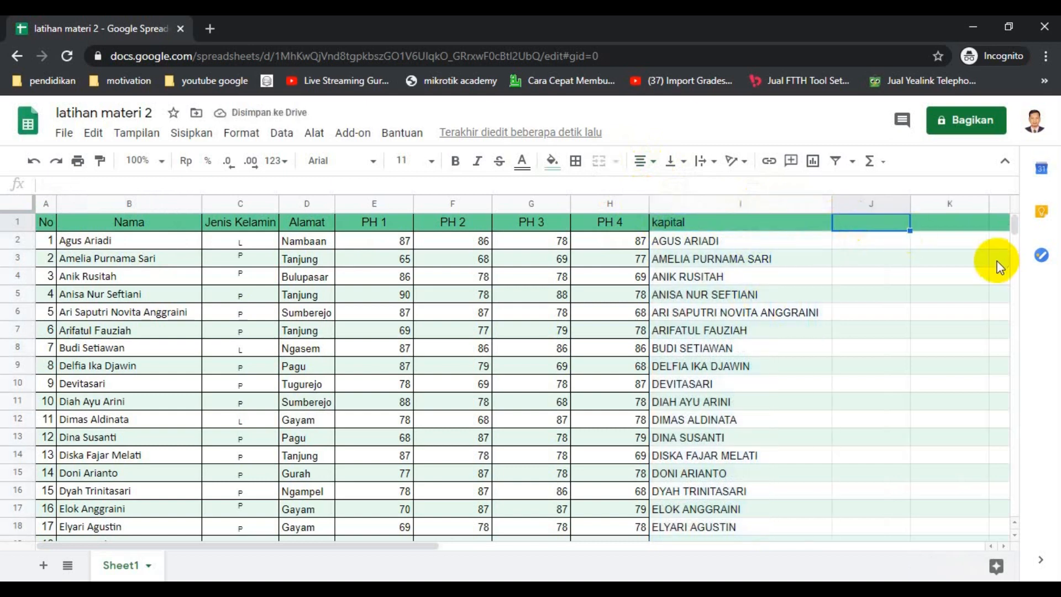
pyautogui.write('Kecil')
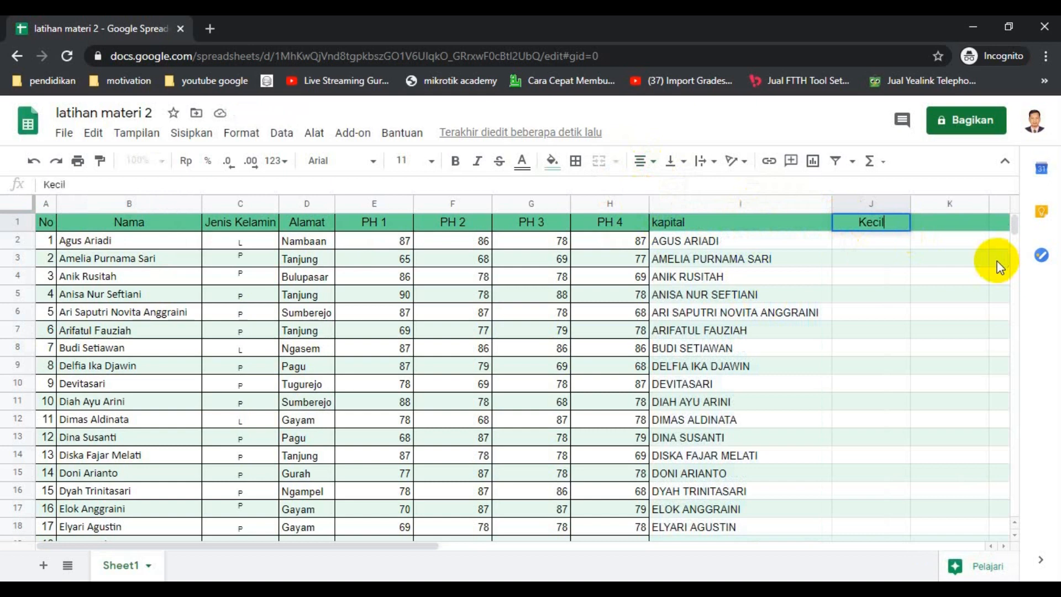
pyautogui.press('Return')
# Convert the name in B2 to lowercase in cell J2 with the LOWER function, and select J2
pyautogui.write('=')
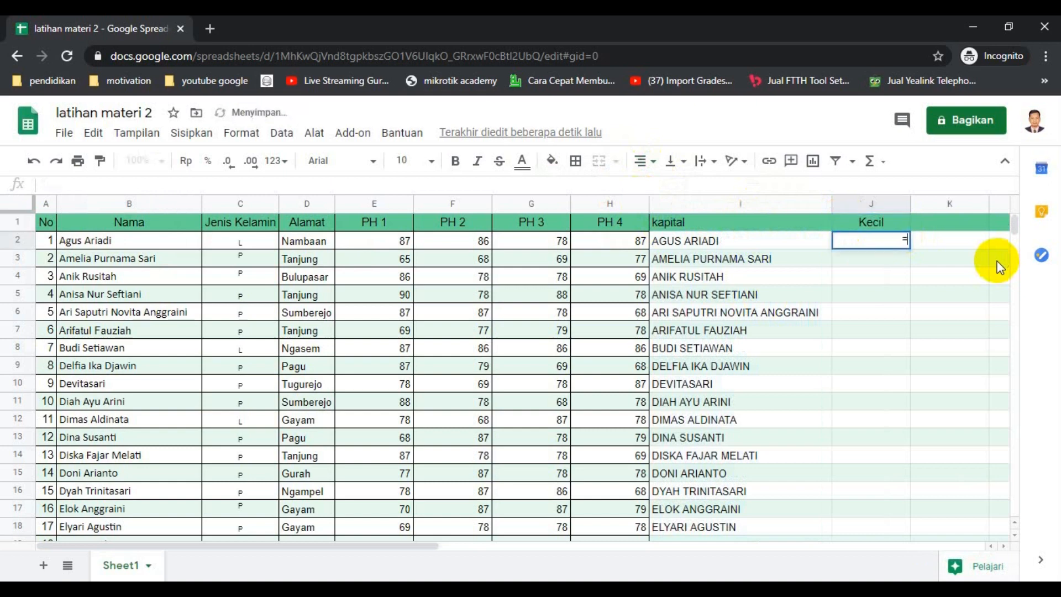
pyautogui.write('low')
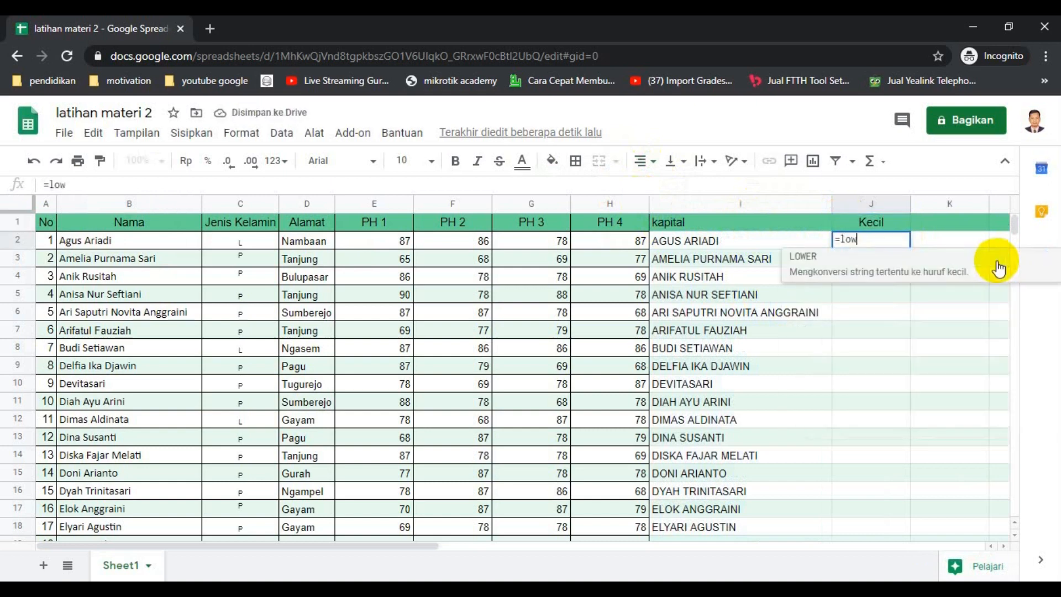
pyautogui.write('er(')
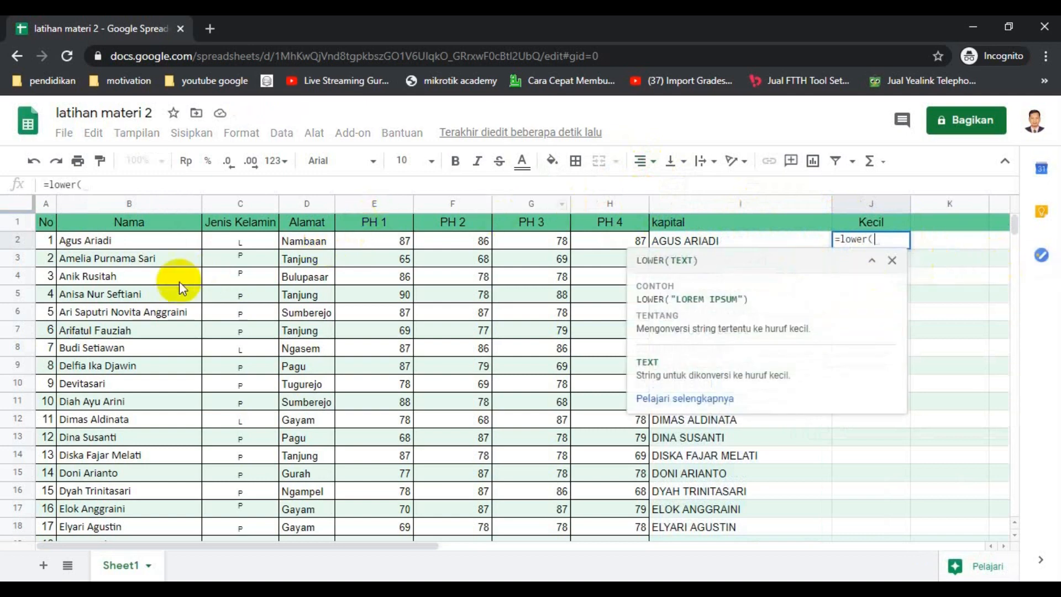
pyautogui.click(170, 242)
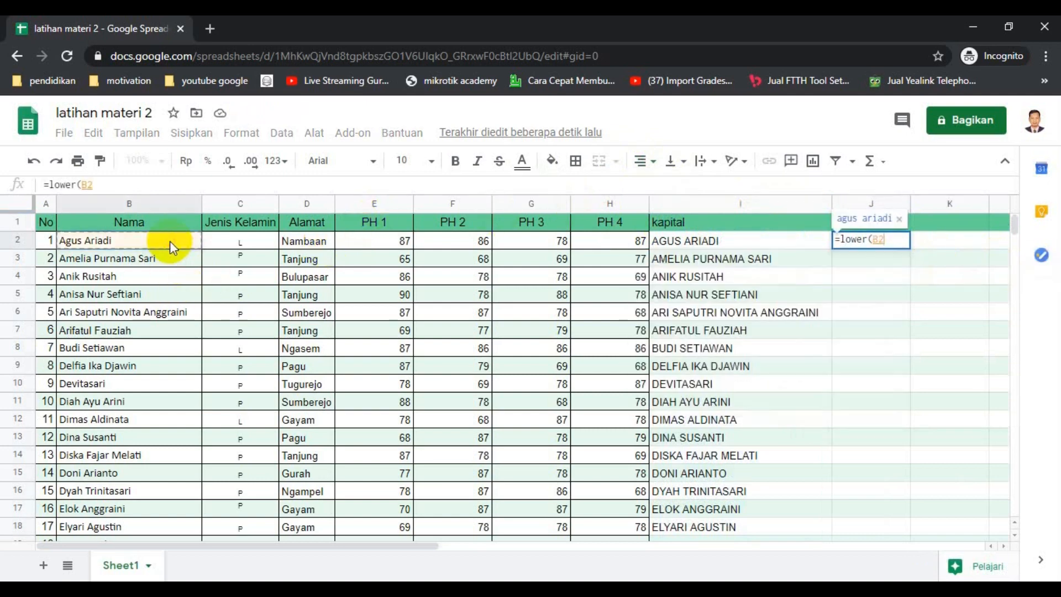
pyautogui.write(')')
pyautogui.press('Return')
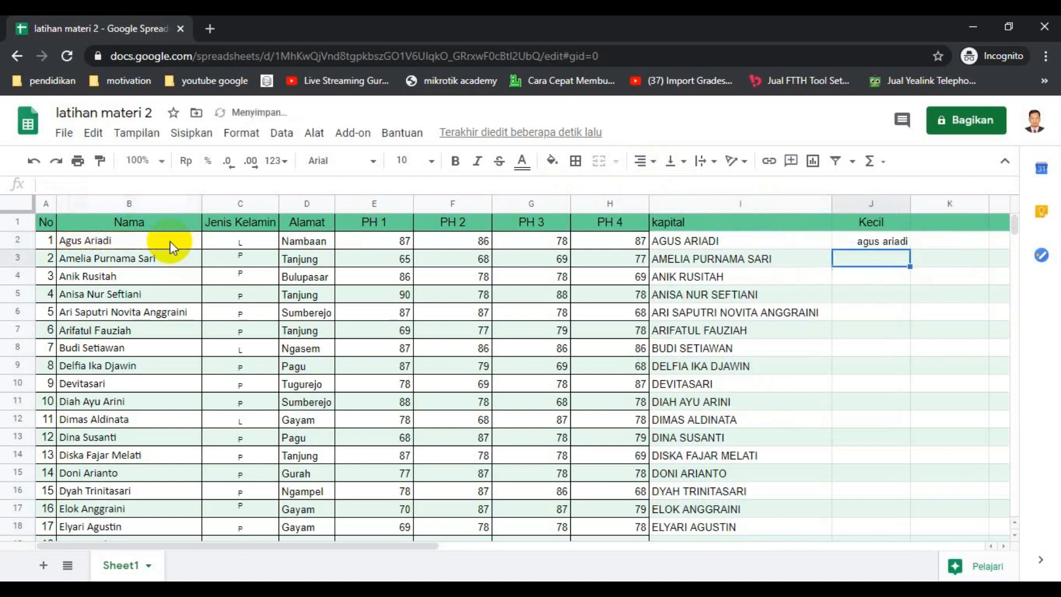
pyautogui.click(868, 248)
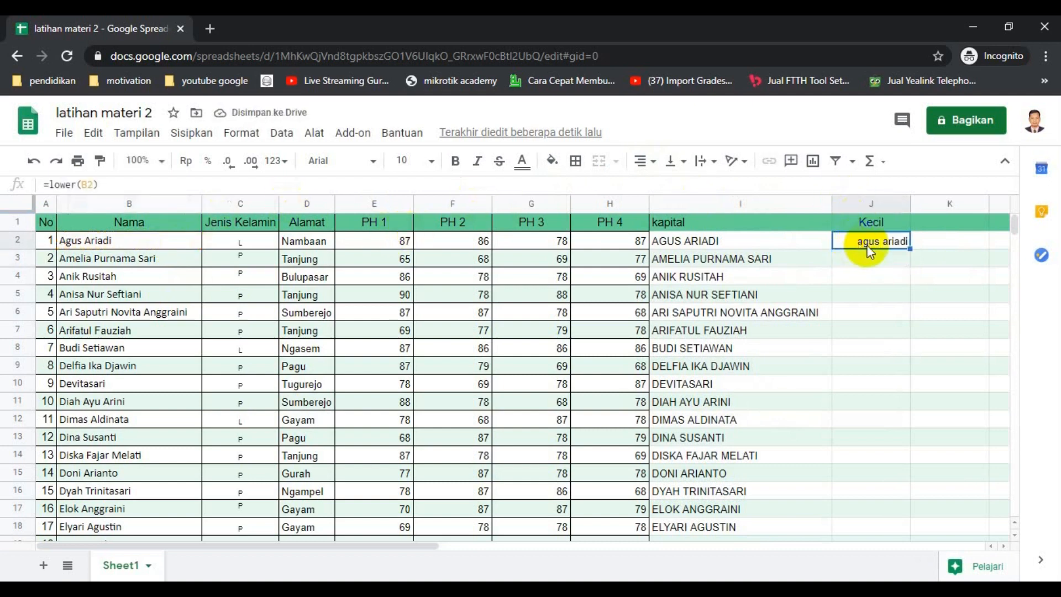
# Fill the LOWER formula from J2 down the Kecil column for all students and left-align the whole column
pyautogui.doubleClick(910, 250)
pyautogui.click(893, 329)
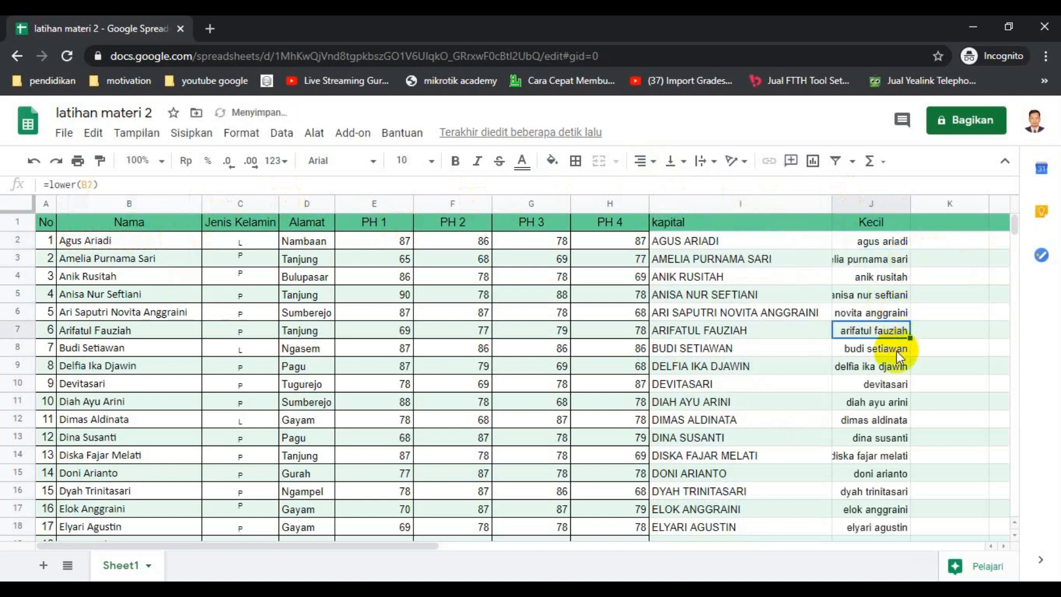
pyautogui.click(871, 202)
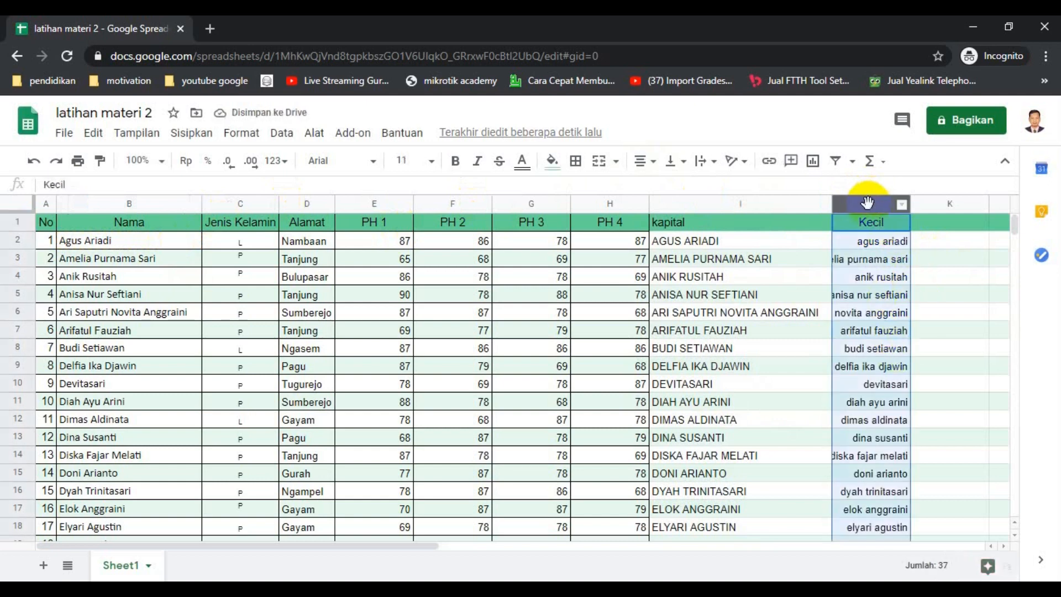
pyautogui.click(646, 161)
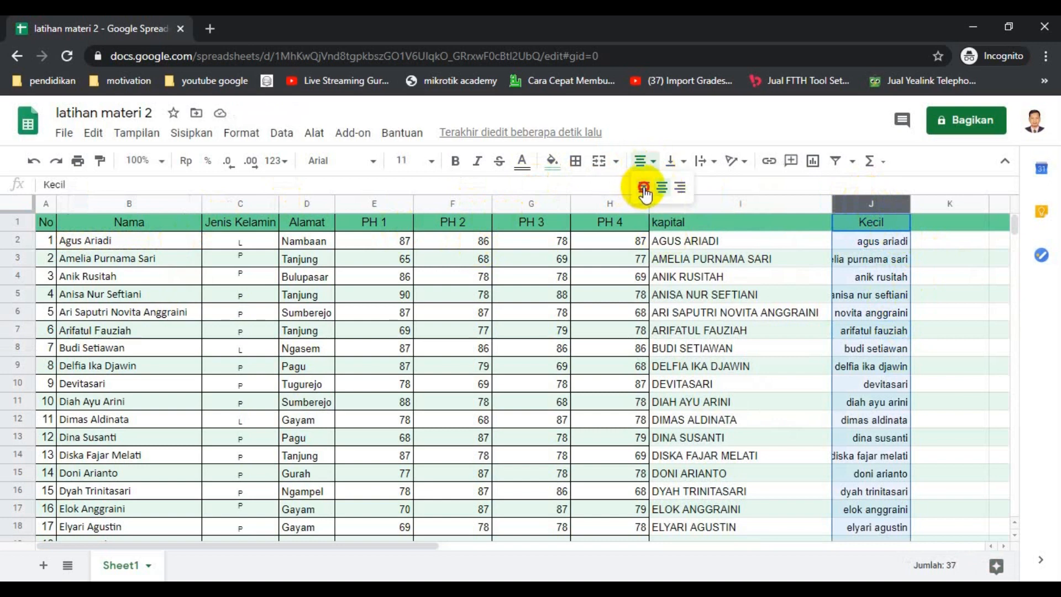
pyautogui.click(644, 187)
pyautogui.click(851, 330)
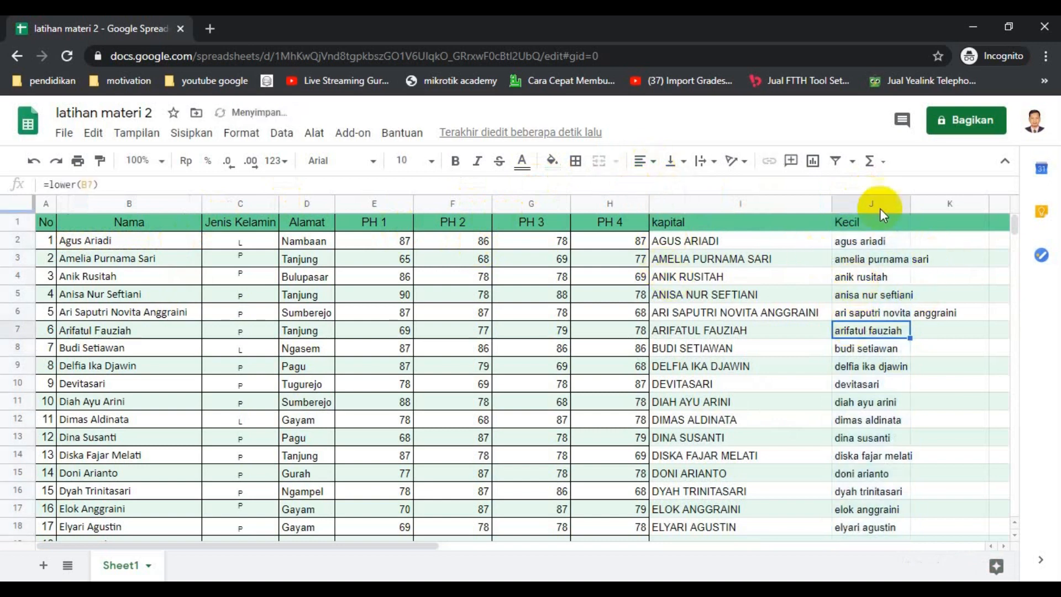
pyautogui.click(858, 243)
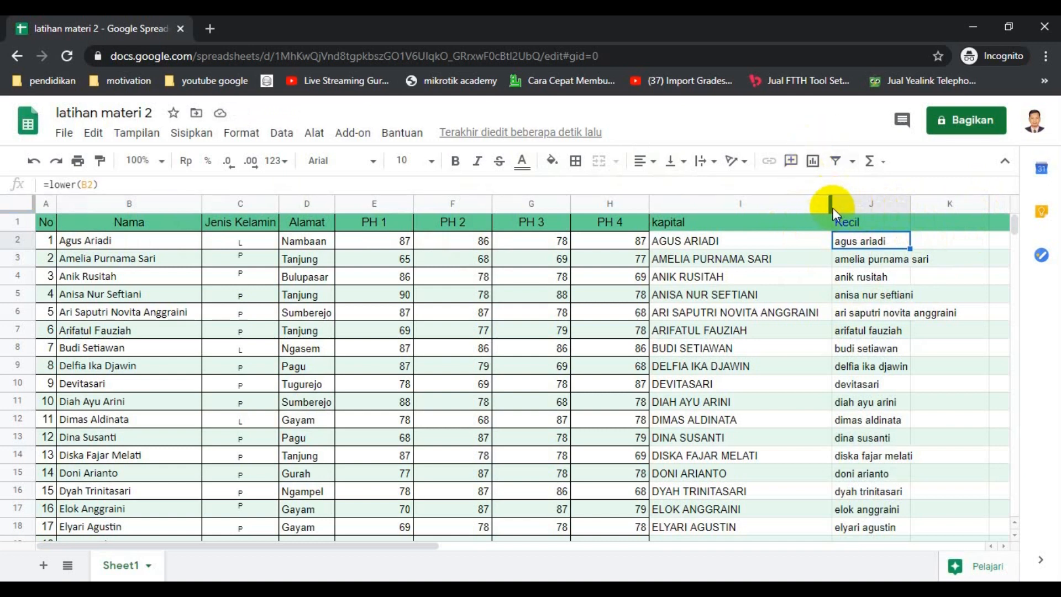
# Narrow the kapital column and add the header "Sebagian kapital" in K1, with column K just wide enough to fit it
pyautogui.moveTo(831, 208); pyautogui.dragTo(739, 237)
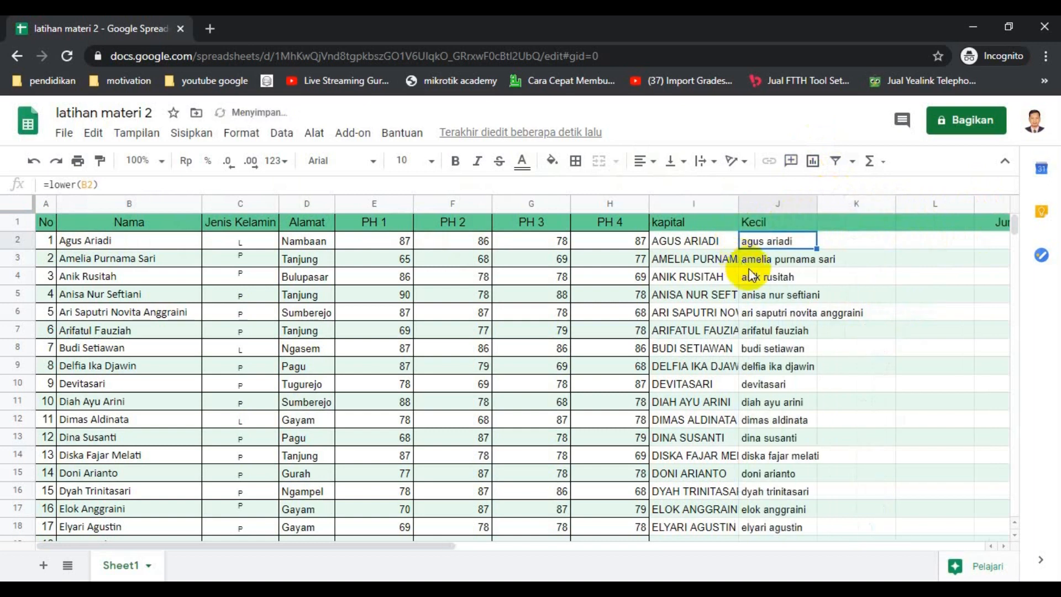
pyautogui.click(844, 221)
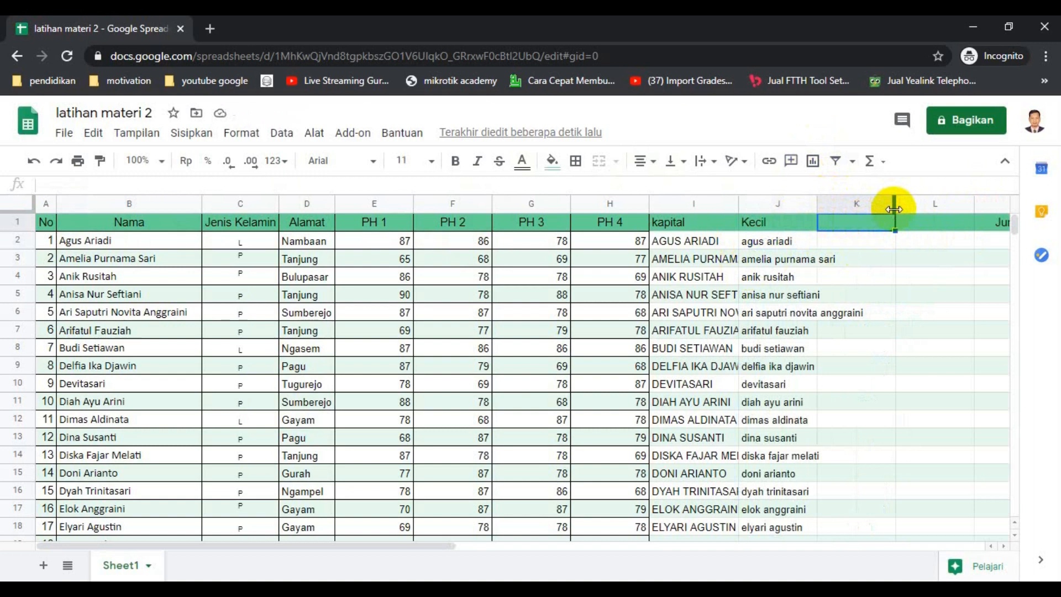
pyautogui.write('Sebagi')
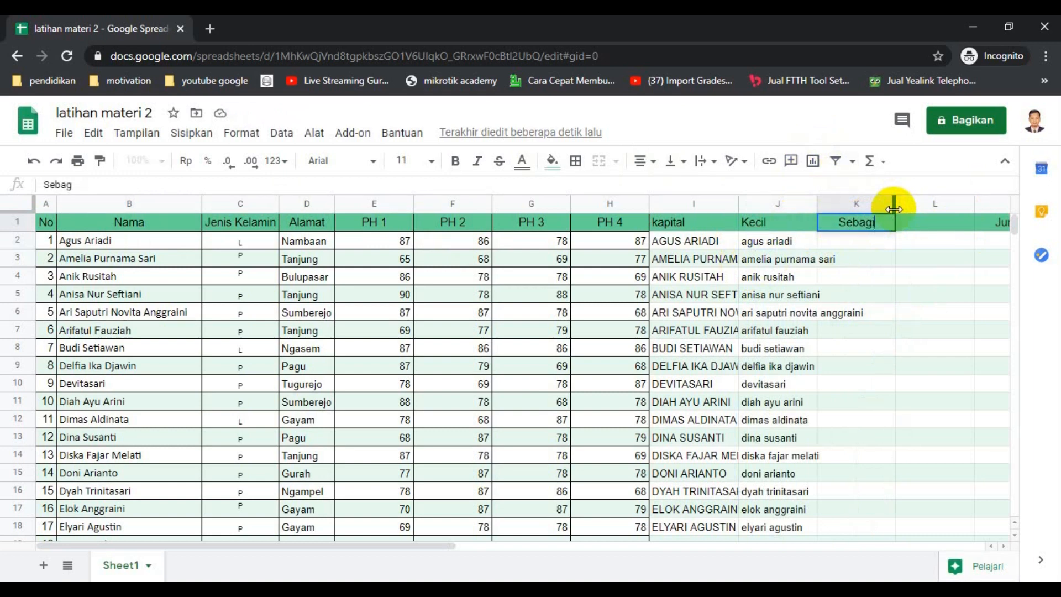
pyautogui.write('an kapital')
pyautogui.press('Return')
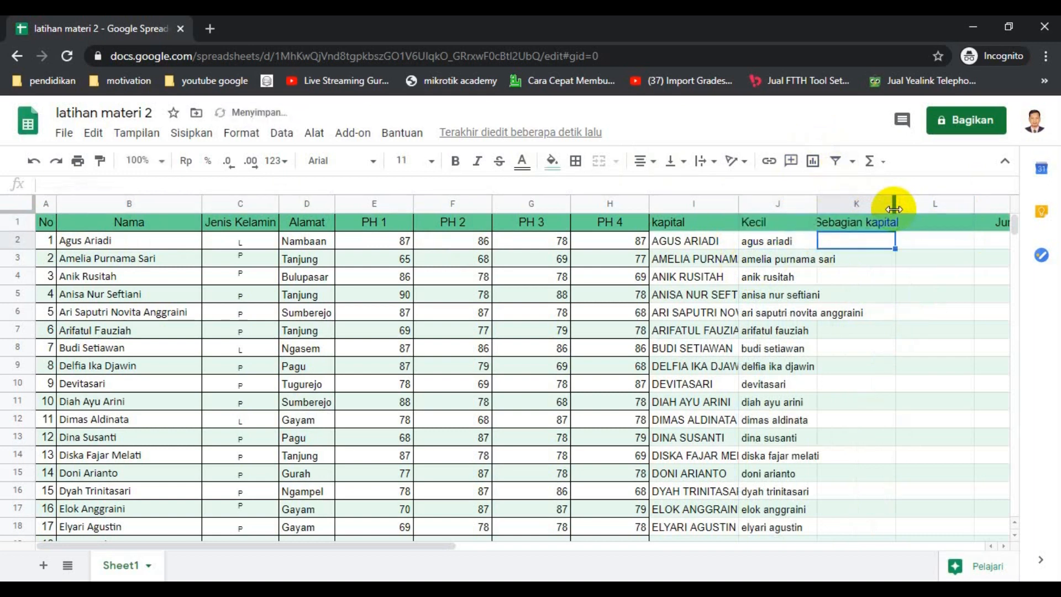
pyautogui.moveTo(895, 209); pyautogui.dragTo(907, 209)
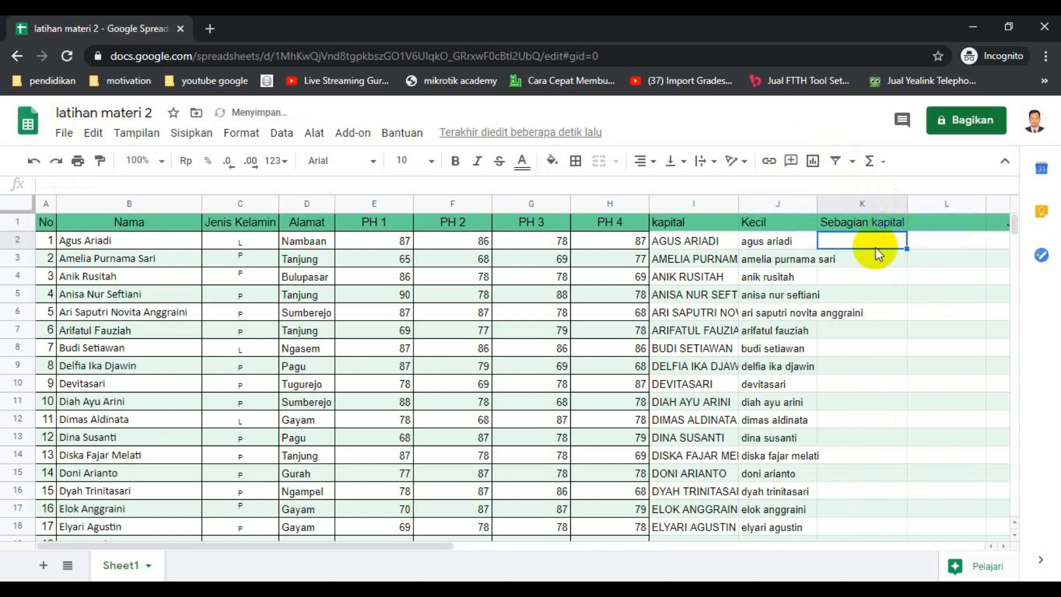
# Capitalize each word of the name from B2 in cell K2 with the PROPER function and fill the formula down for all students
pyautogui.write('=')
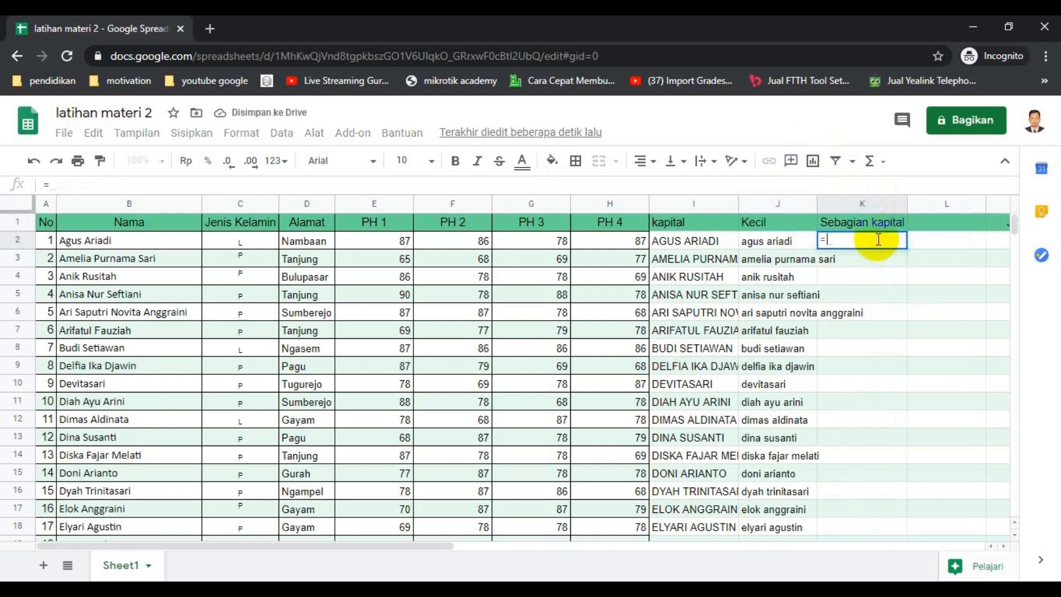
pyautogui.write('proper')
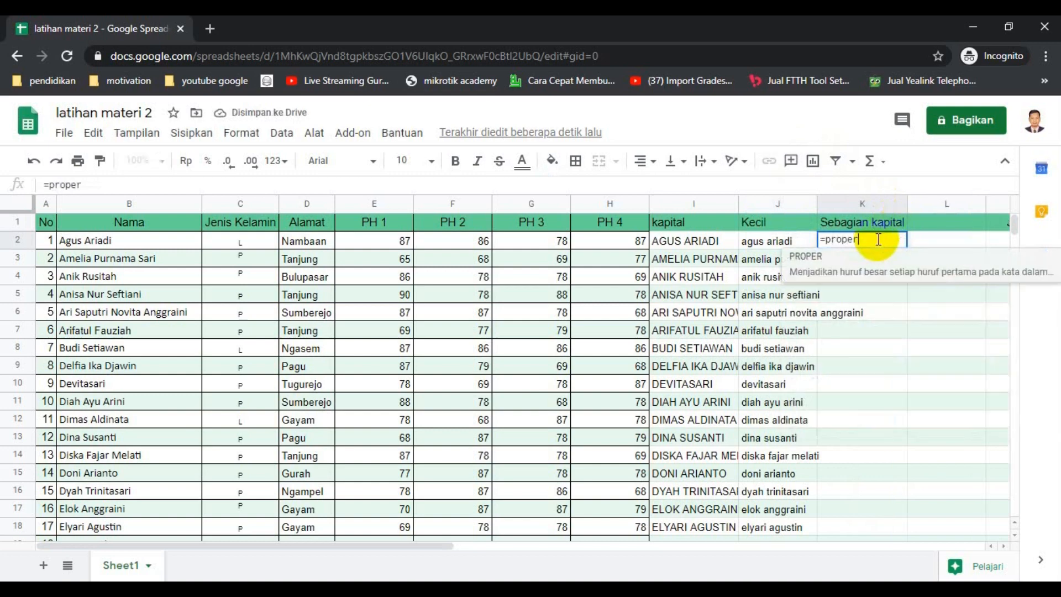
pyautogui.write('(')
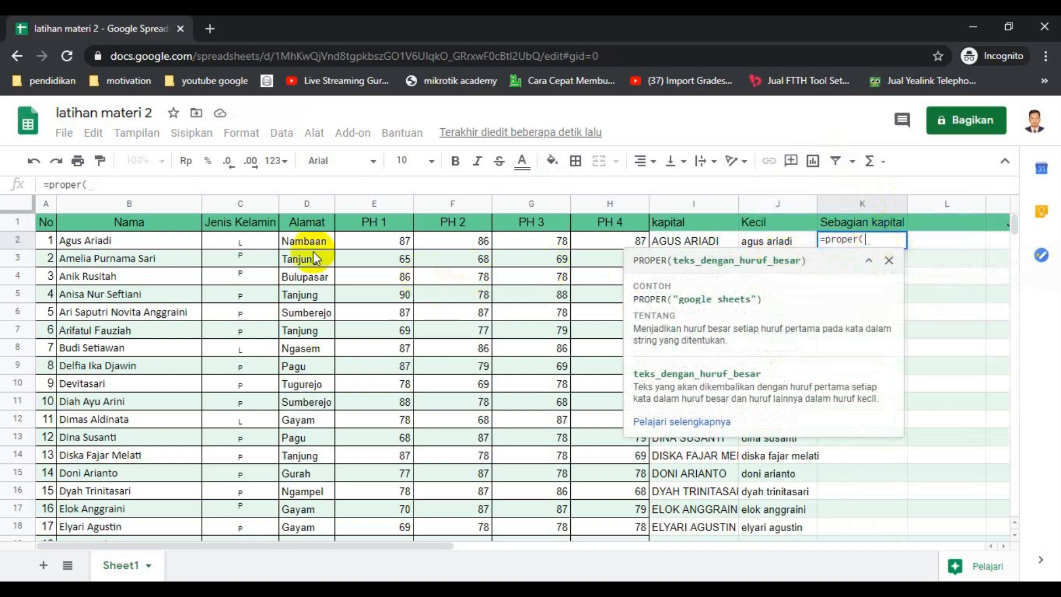
pyautogui.click(182, 242)
pyautogui.press('Return')
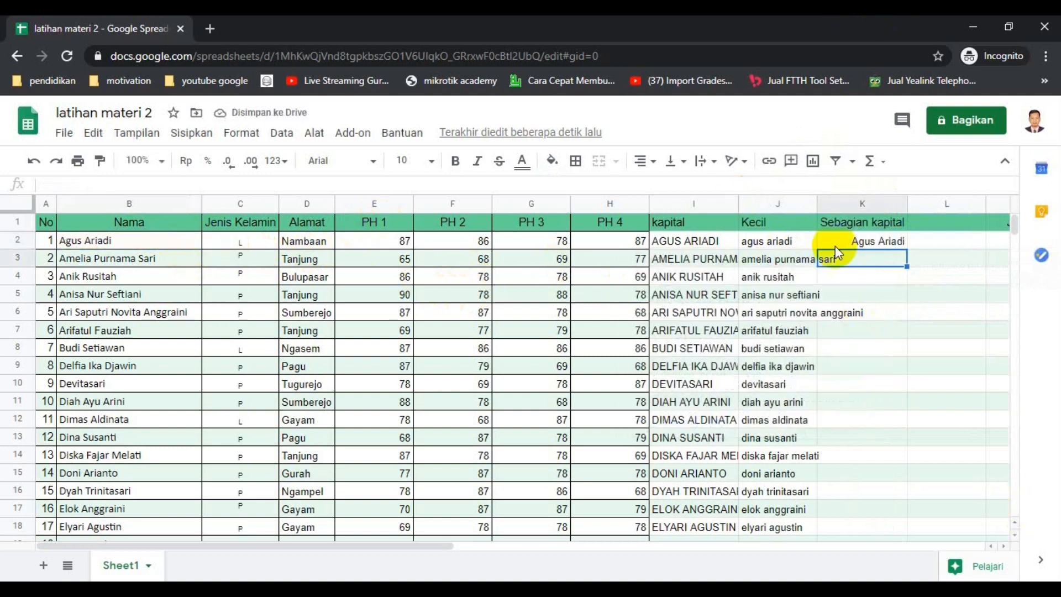
pyautogui.click(862, 242)
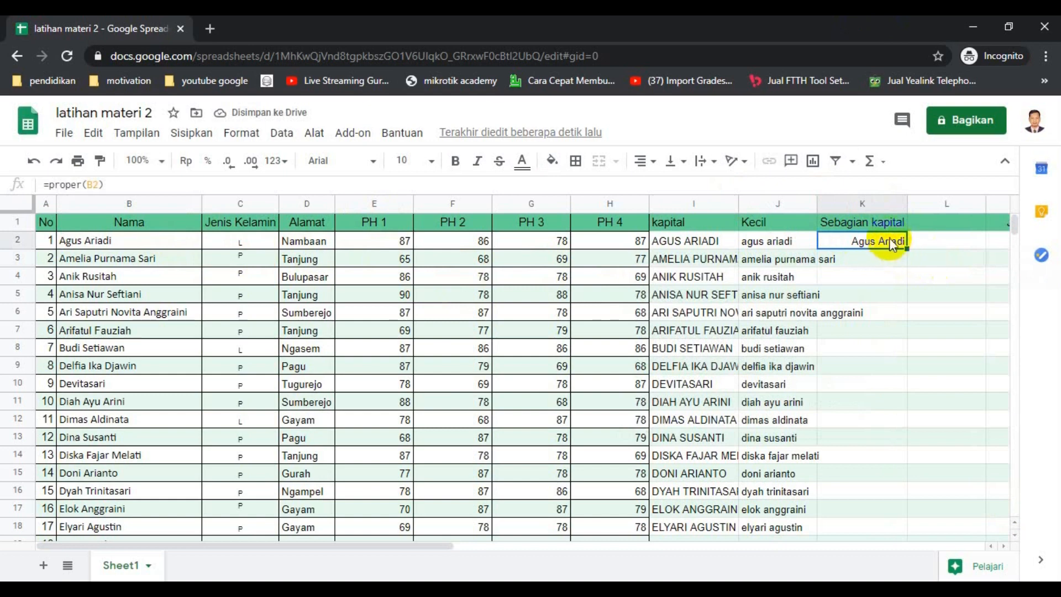
pyautogui.doubleClick(907, 248)
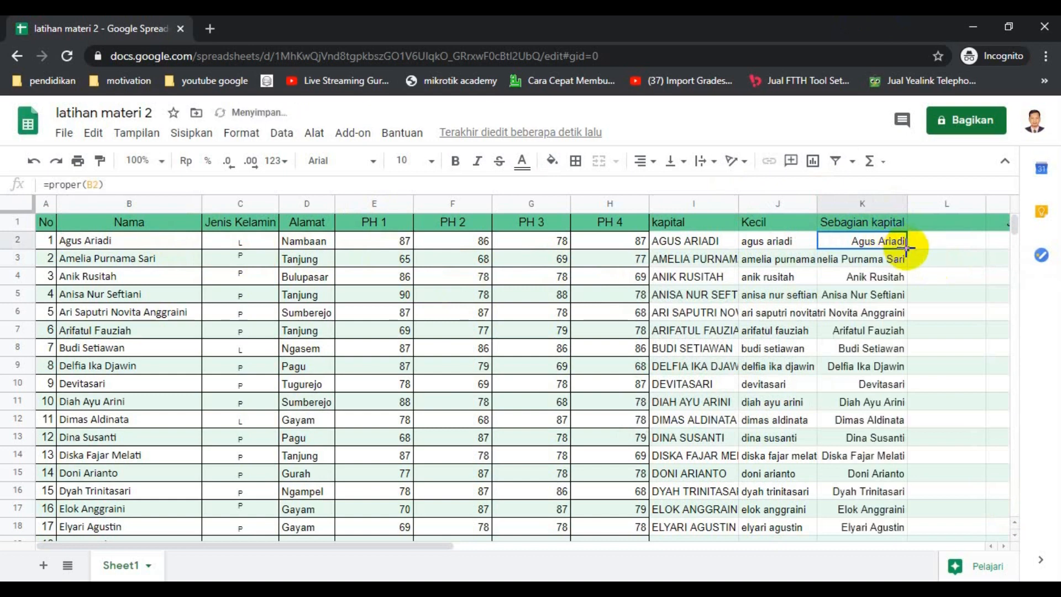
pyautogui.click(876, 281)
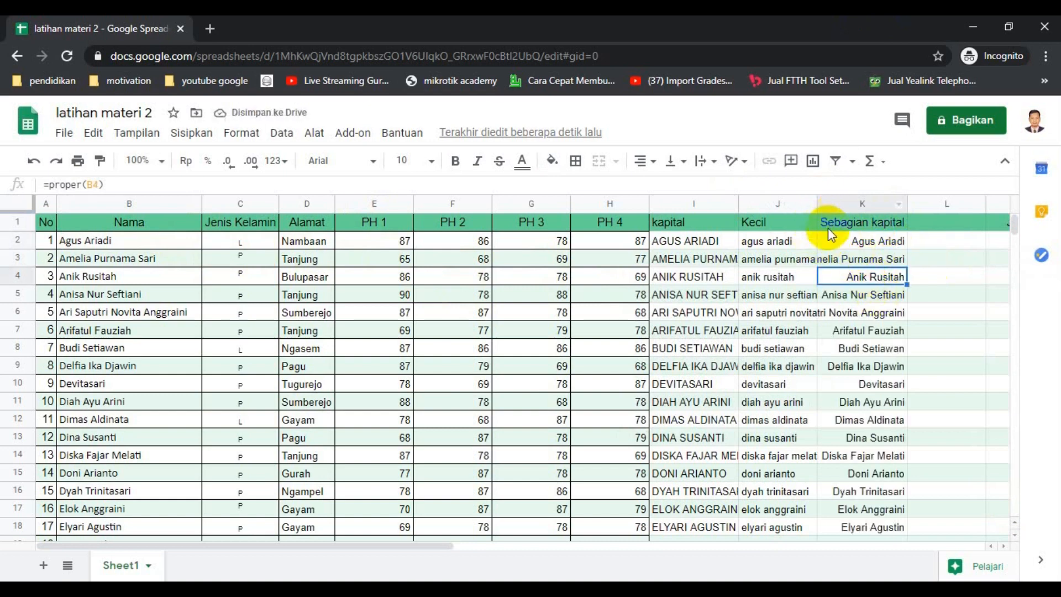
# Widen the Sebagian kapital column until the longest student name fits and left-align the whole column
pyautogui.moveTo(906, 202); pyautogui.dragTo(968, 202)
pyautogui.click(898, 202)
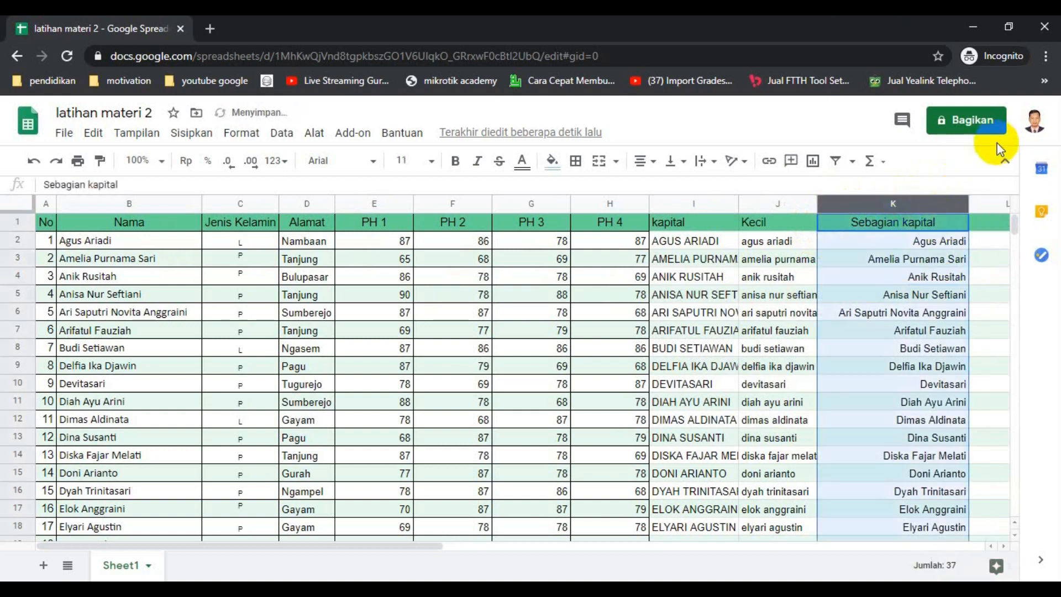
pyautogui.click(644, 161)
pyautogui.click(643, 189)
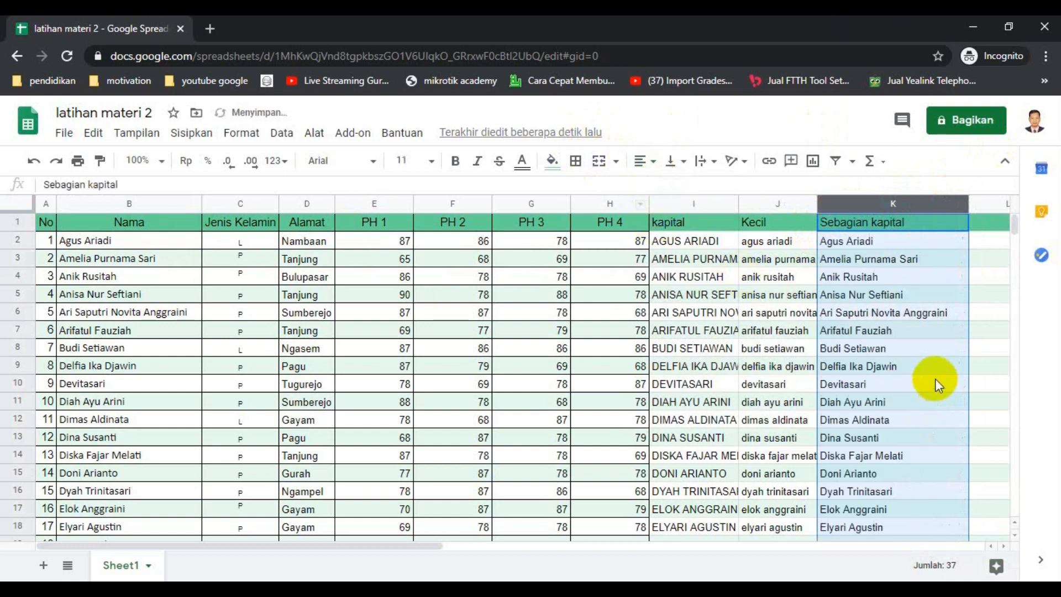
pyautogui.click(913, 373)
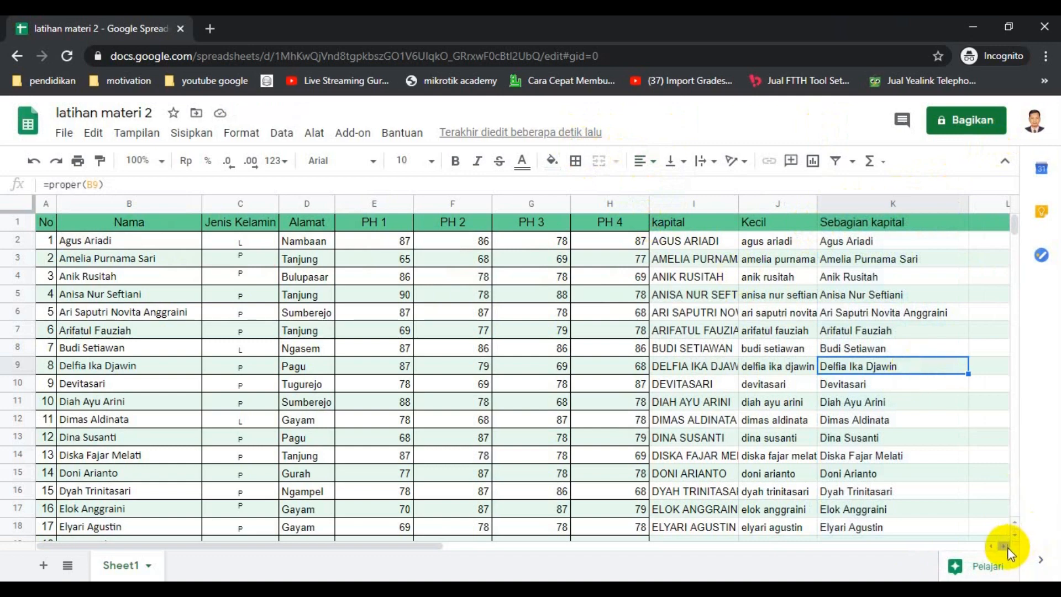
# Widen the empty column L to roughly three times its width and select cell L2
pyautogui.hscroll(4, 1007, 546)
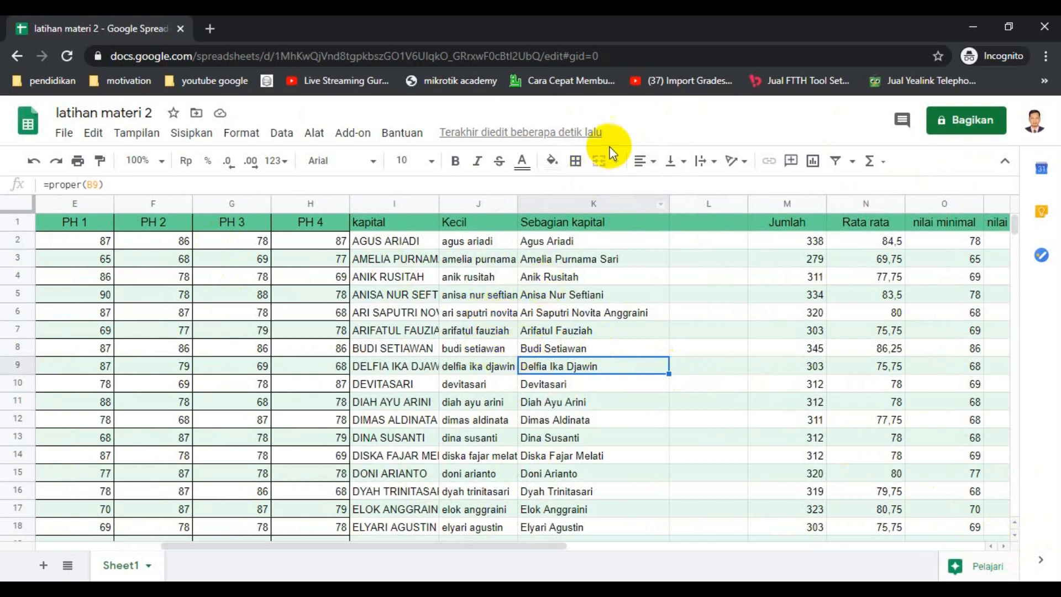
pyautogui.moveTo(748, 203); pyautogui.dragTo(936, 233)
pyautogui.click(701, 239)
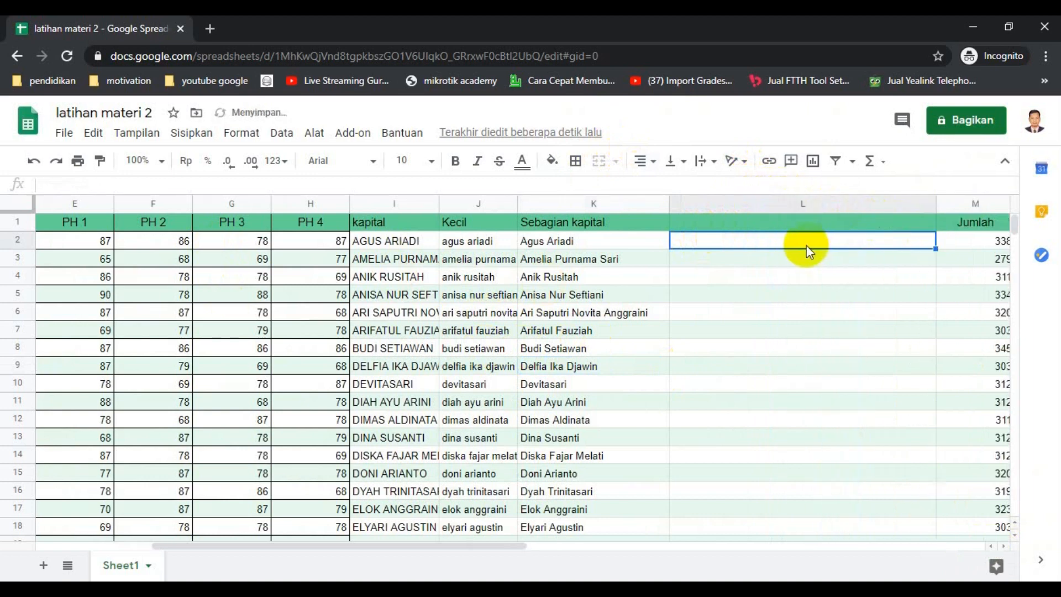
# Examine the cells of row 2, especially the Nama and Alamat entries, and return to the empty cell L2
pyautogui.press('Left')
pyautogui.press('Left')
pyautogui.press('Left')
pyautogui.press('Left')
pyautogui.press('Left')
pyautogui.press('Left')
pyautogui.press('Left')
pyautogui.press('Left')
pyautogui.press('Left')
pyautogui.press('Left')
pyautogui.press('Left')
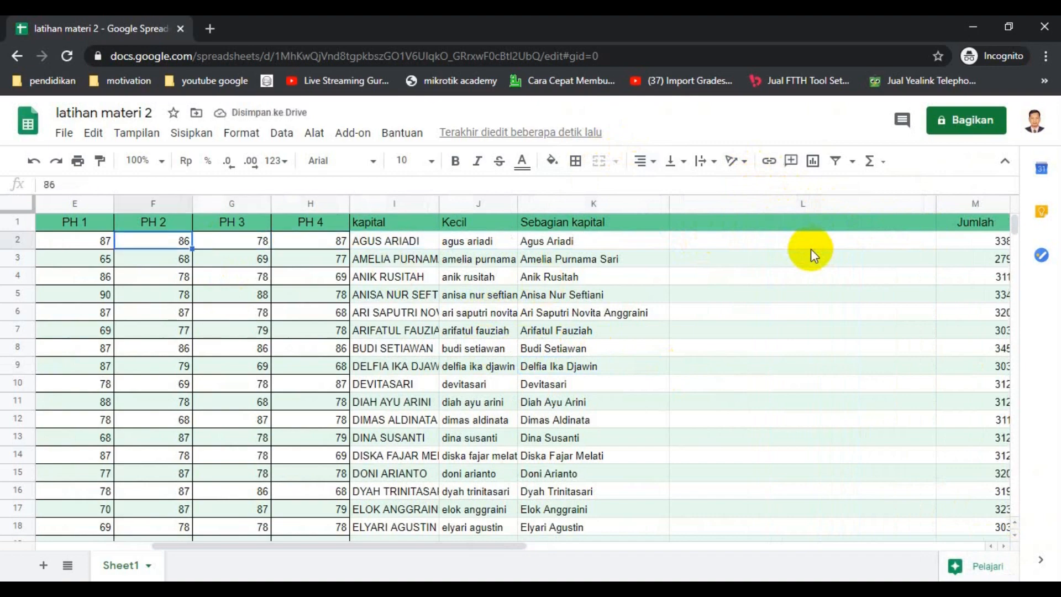
pyautogui.press('Right')
pyautogui.press('Right')
pyautogui.press('Right')
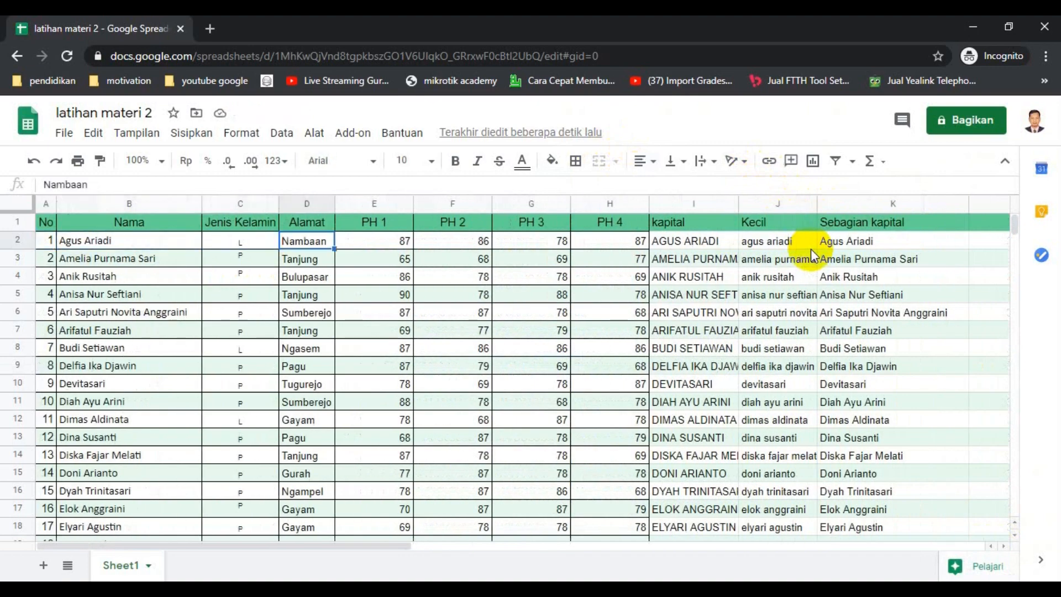
pyautogui.press('Left')
pyautogui.press('Left')
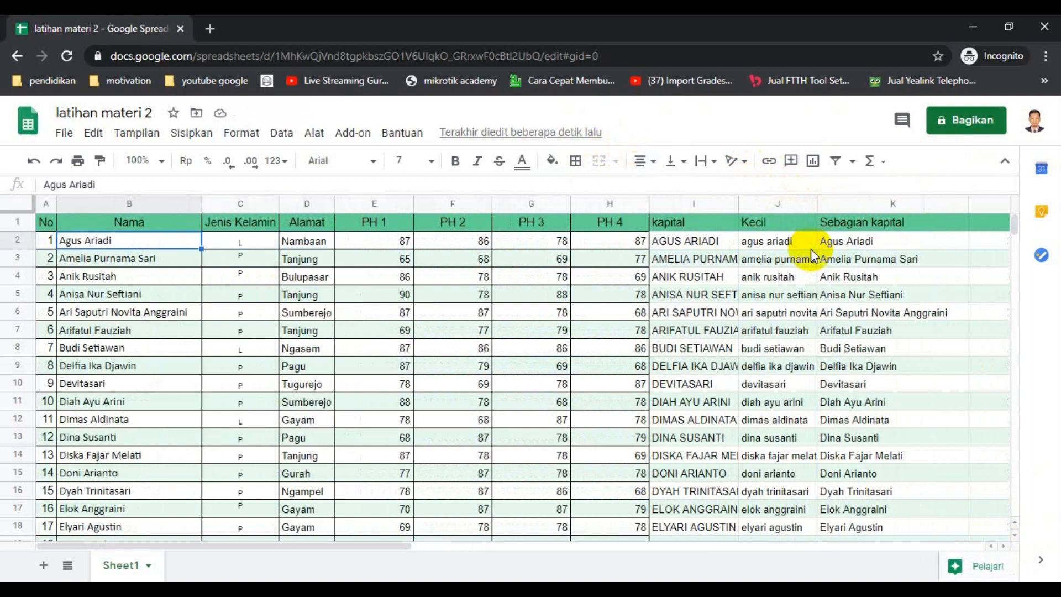
pyautogui.press('Right')
pyautogui.press('Right')
pyautogui.press('Left')
pyautogui.press('Left')
pyautogui.press('Right')
pyautogui.press('Right')
pyautogui.press('Right')
pyautogui.press('Right')
pyautogui.press('Right')
pyautogui.press('Right')
pyautogui.press('Right')
pyautogui.press('Right')
pyautogui.press('Right')
pyautogui.press('Right')
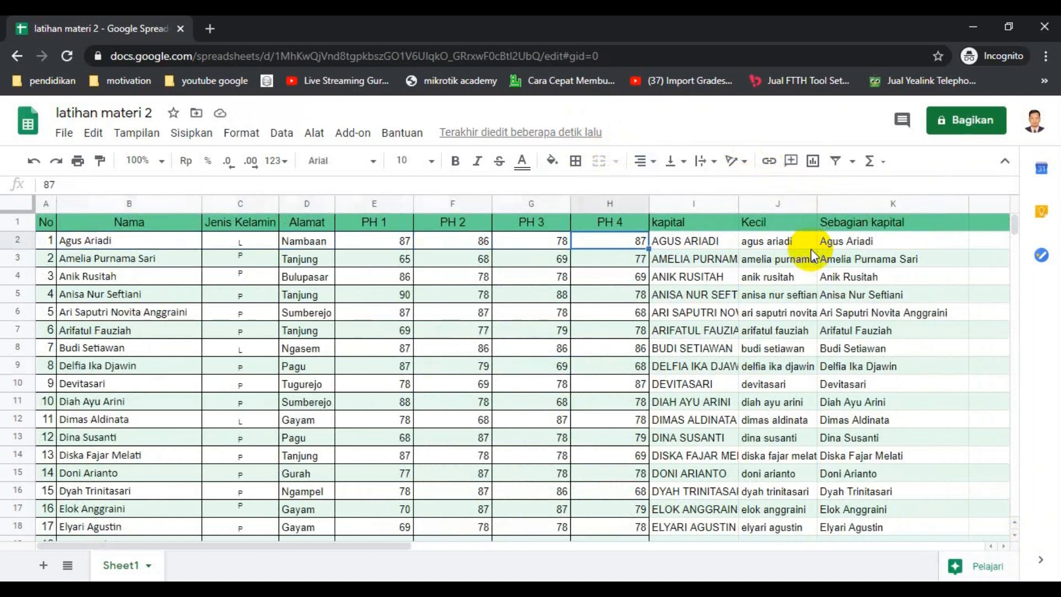
pyautogui.press('Right')
pyautogui.press('Right')
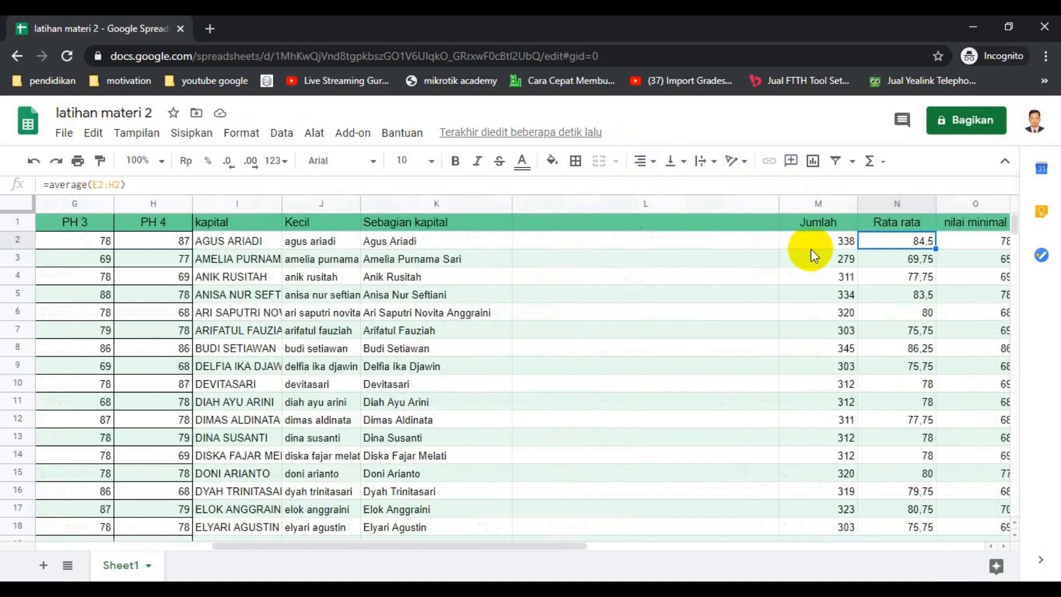
pyautogui.press('Left')
pyautogui.press('Left')
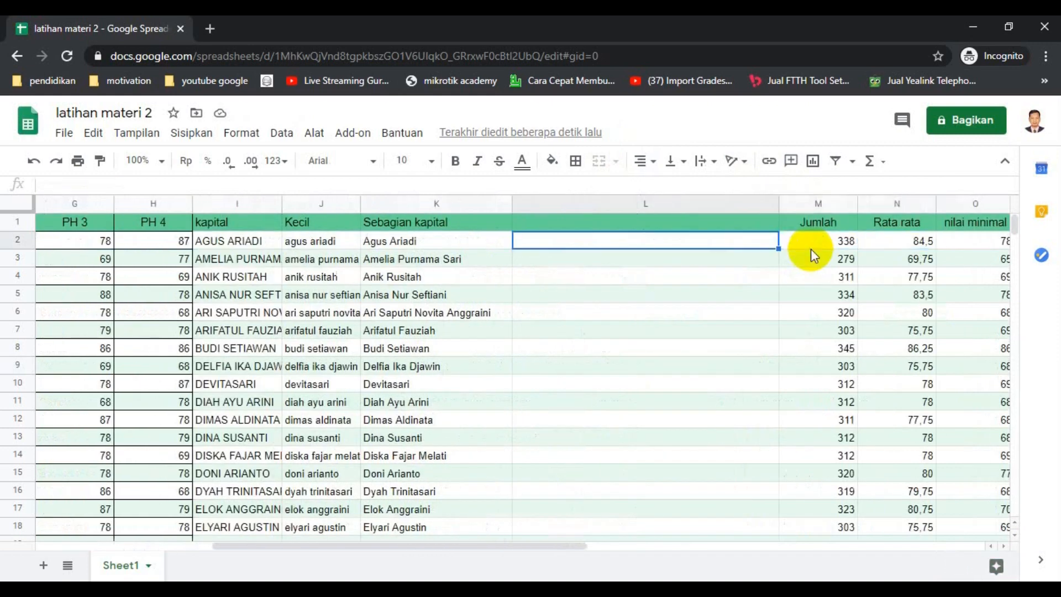
# Join the name from B2 and the address from D2 in cell L2 with =B2&D2 and fill the formula down for all students
pyautogui.write('=')
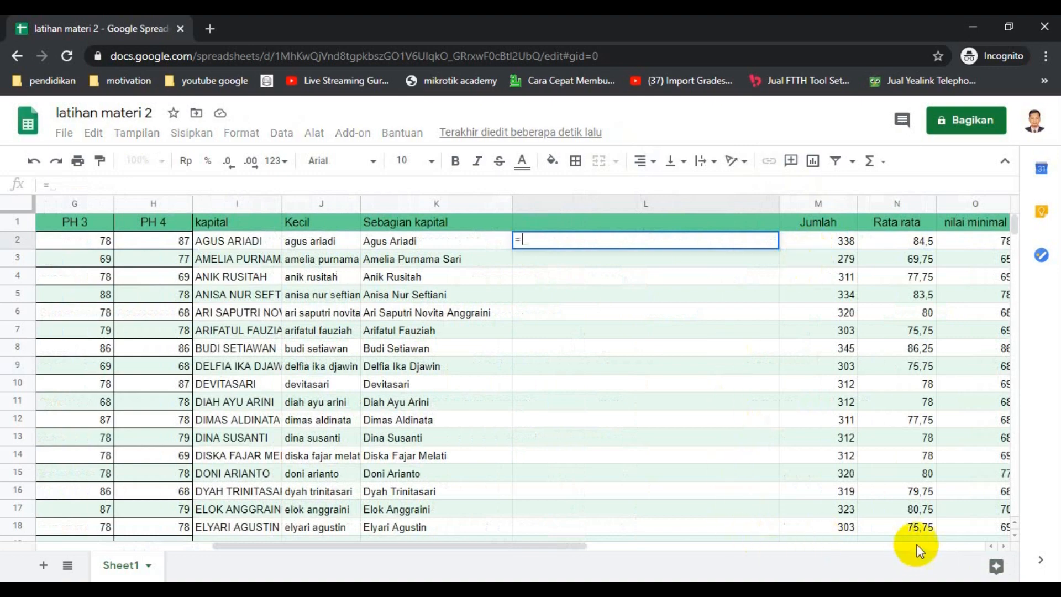
pyautogui.moveTo(453, 544); pyautogui.dragTo(253, 489)
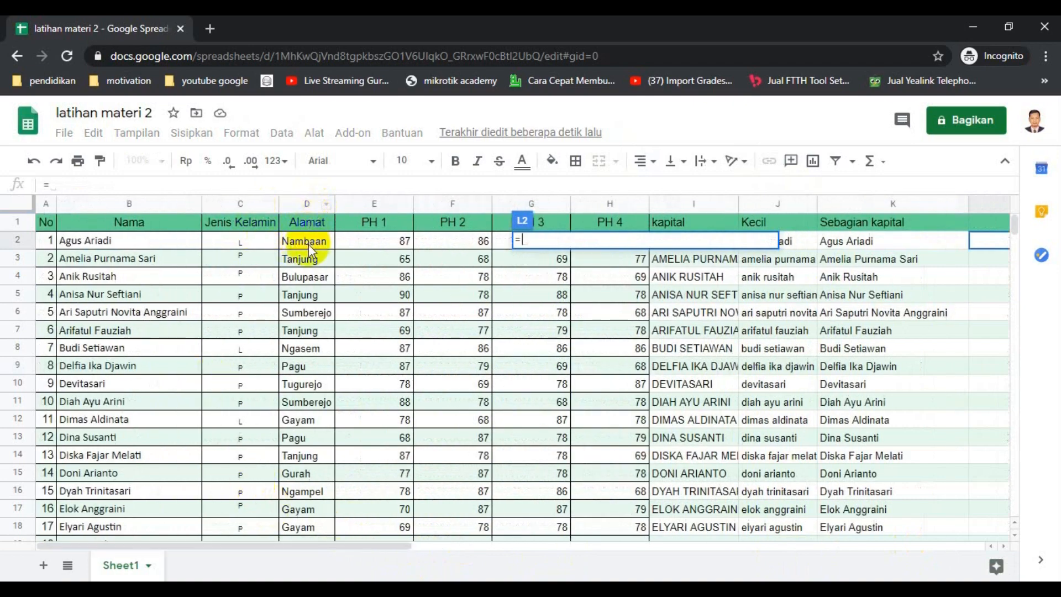
pyautogui.moveTo(381, 545); pyautogui.dragTo(535, 549)
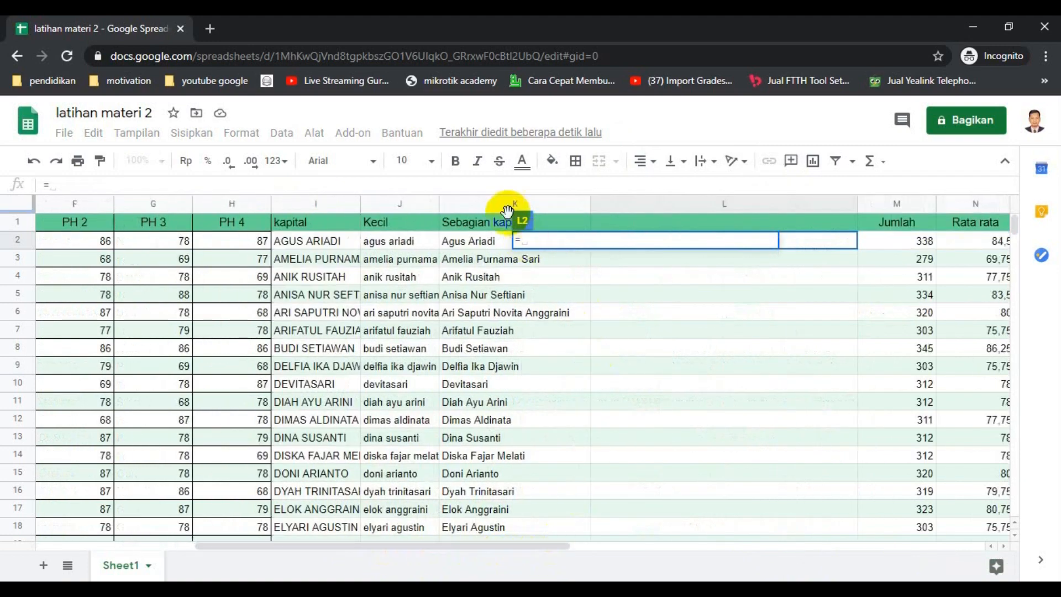
pyautogui.write('B')
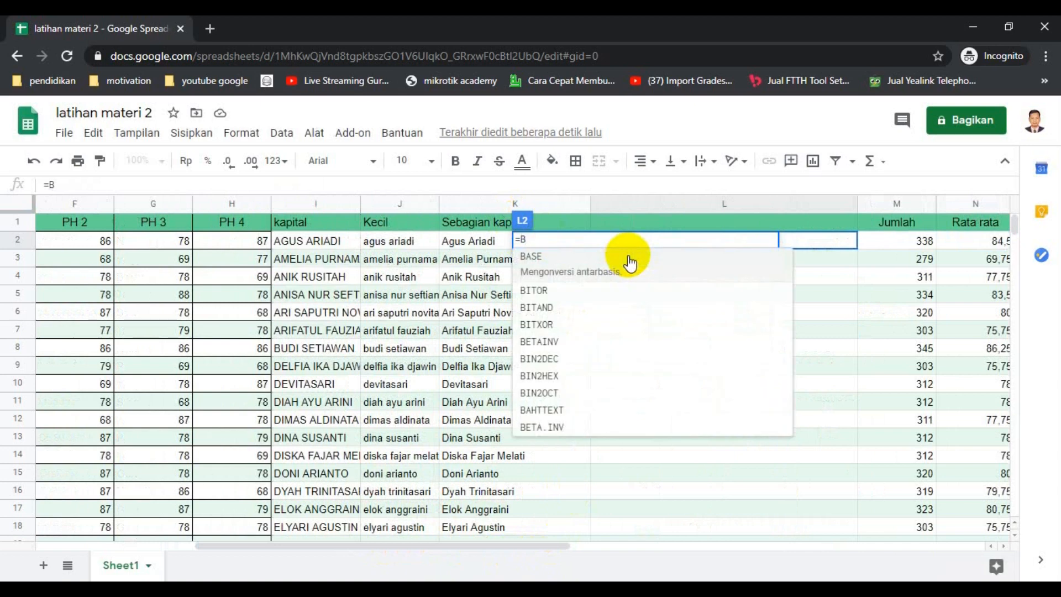
pyautogui.write('2')
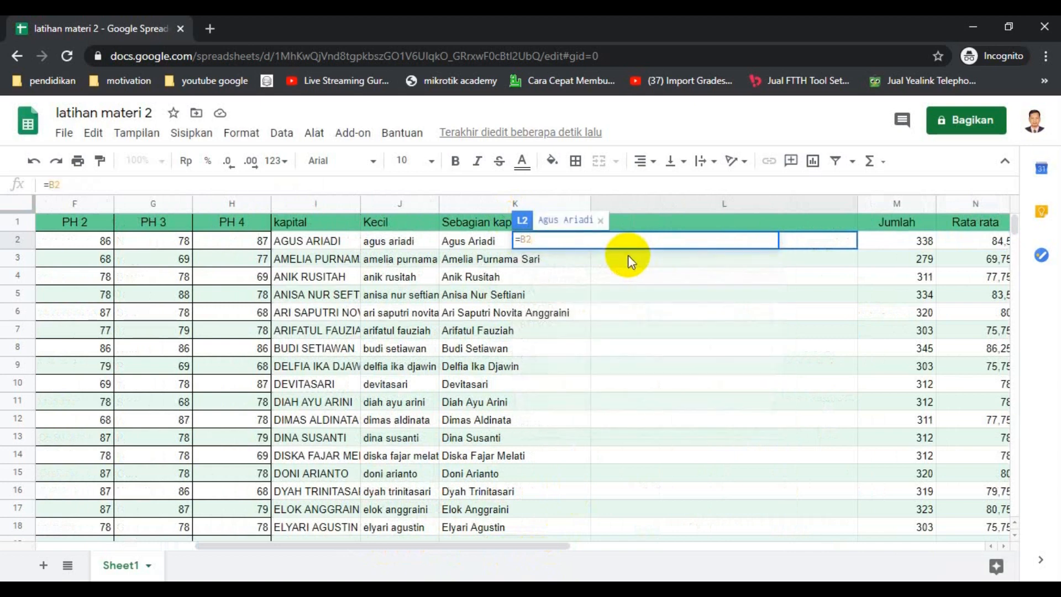
pyautogui.write('&')
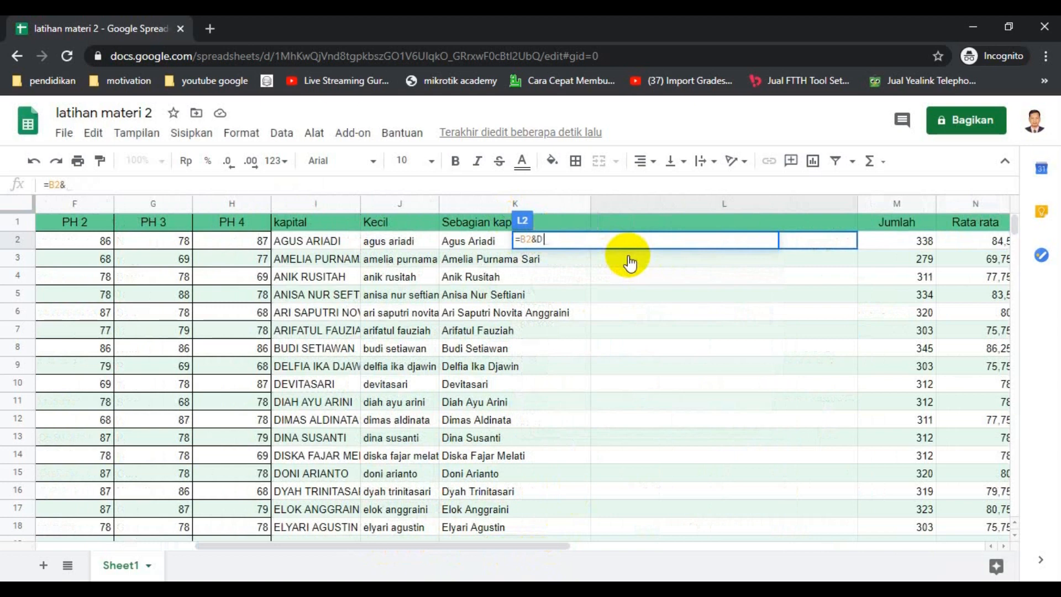
pyautogui.write('D2')
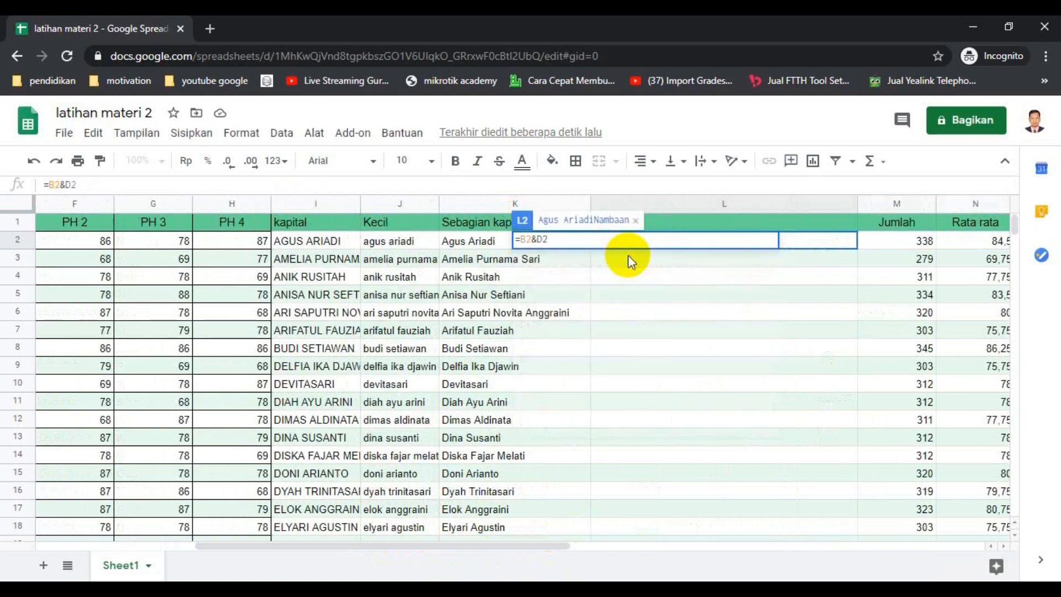
pyautogui.press('Return')
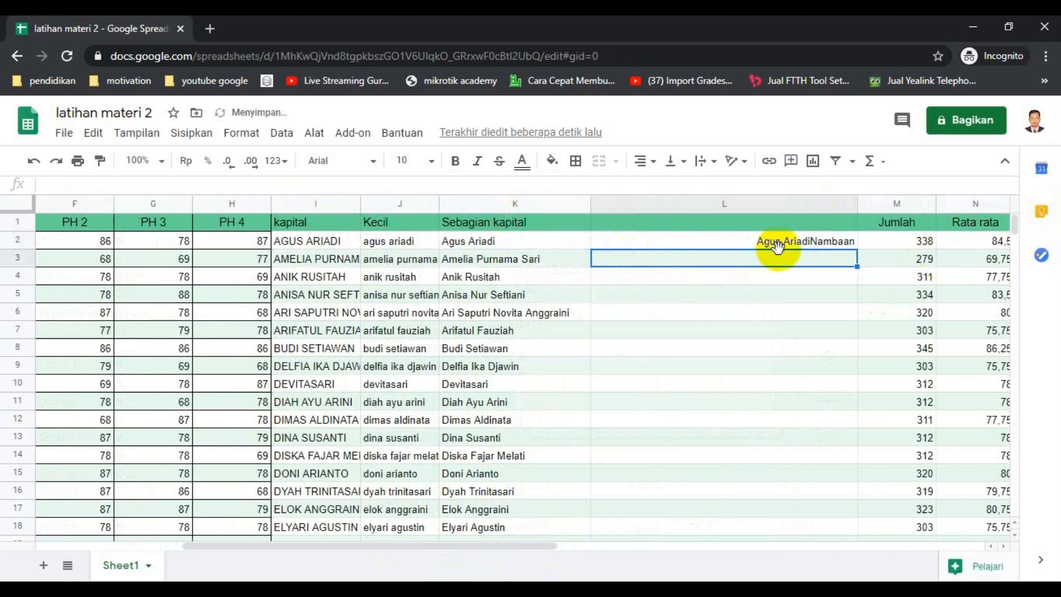
pyautogui.click(811, 242)
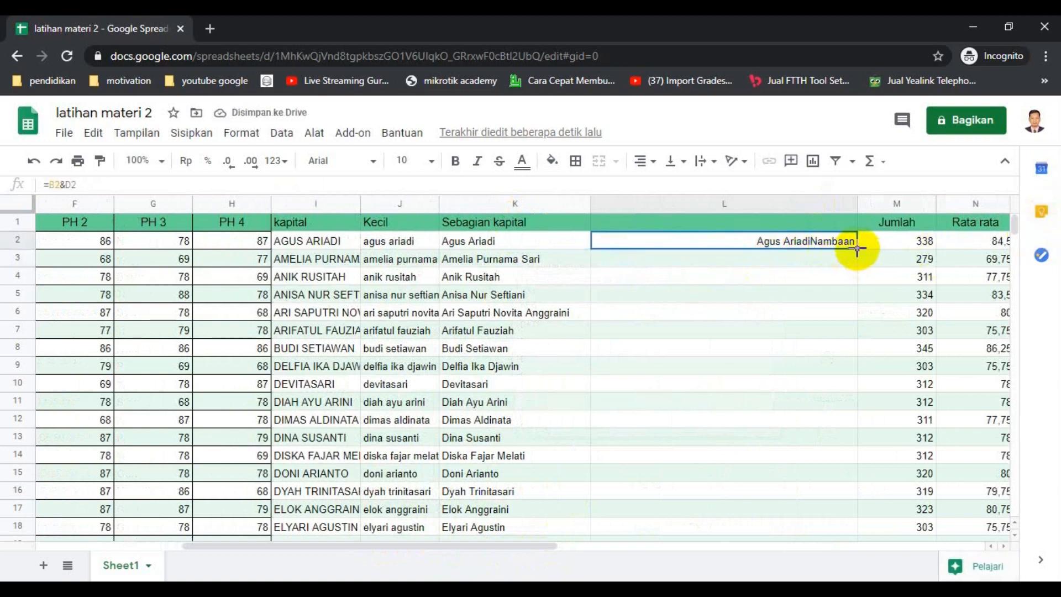
pyautogui.doubleClick(857, 249)
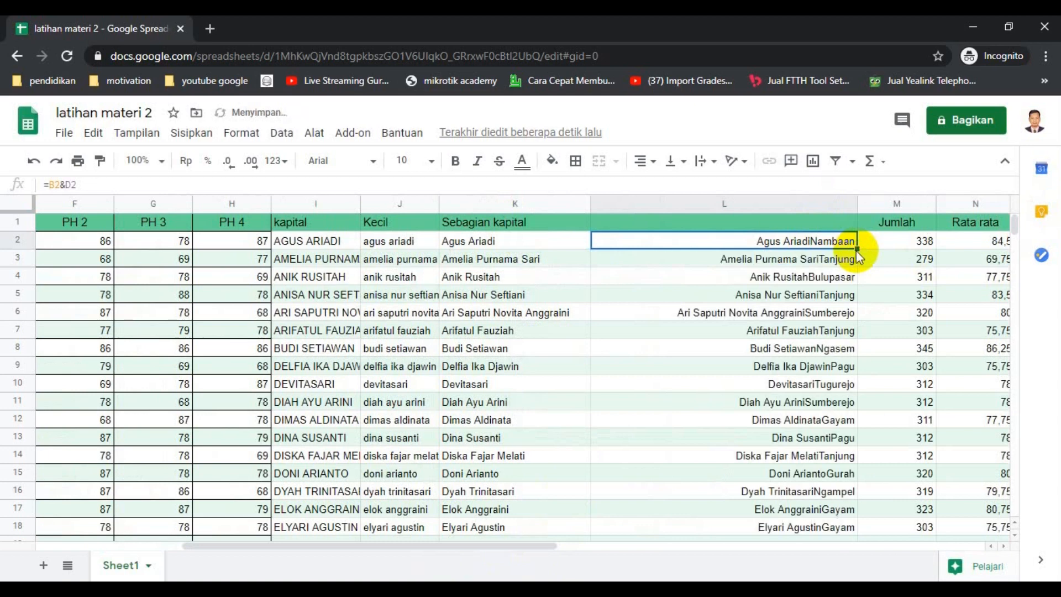
pyautogui.click(820, 297)
# Add a quoted space between the name and the address in the L2 formula, making it =B2&" "&D2
pyautogui.click(829, 243)
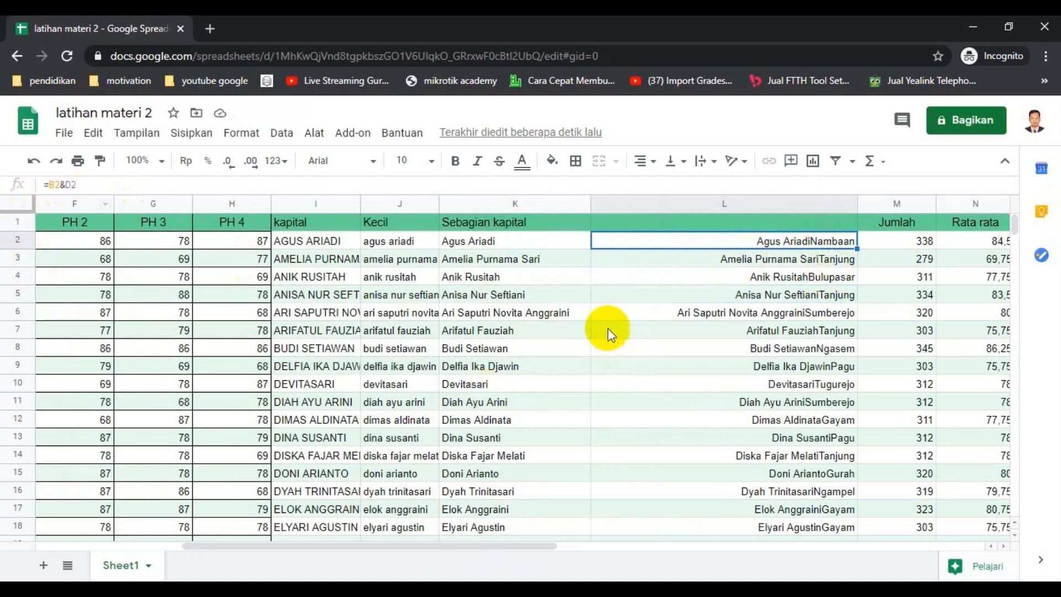
pyautogui.click(63, 182)
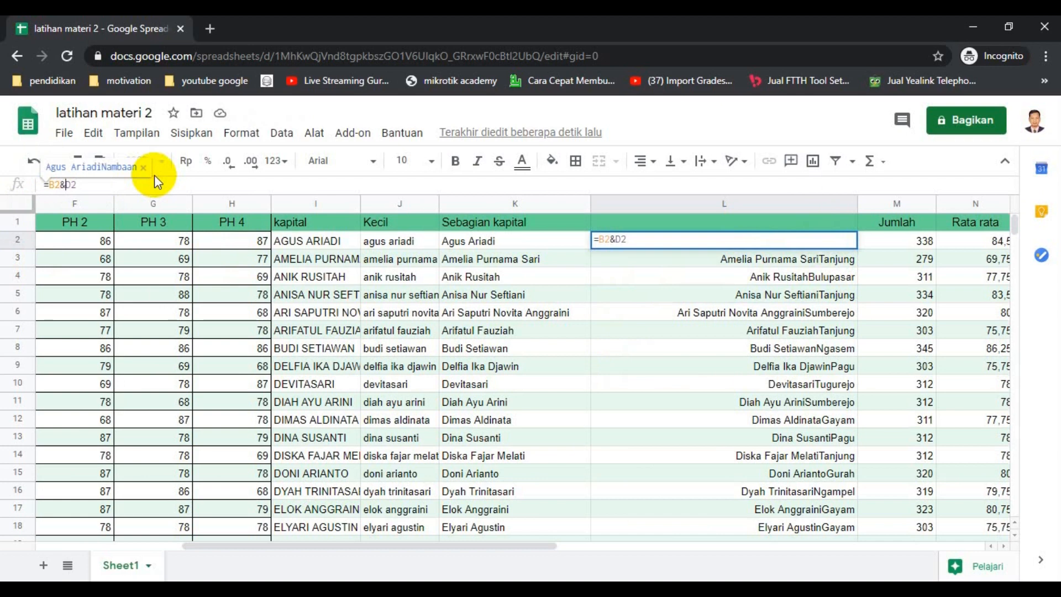
pyautogui.write('" "')
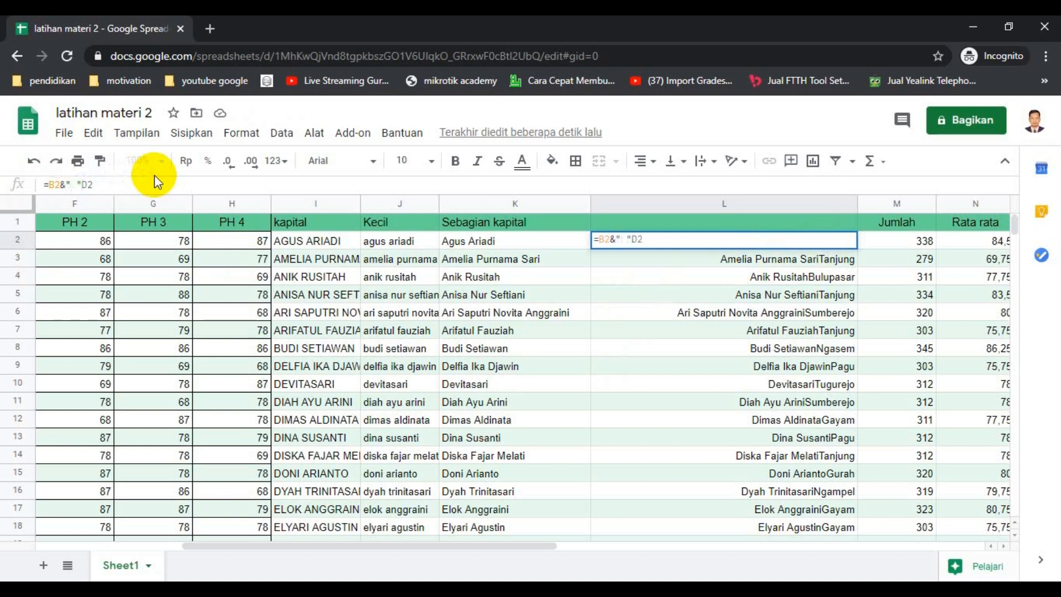
pyautogui.write('&')
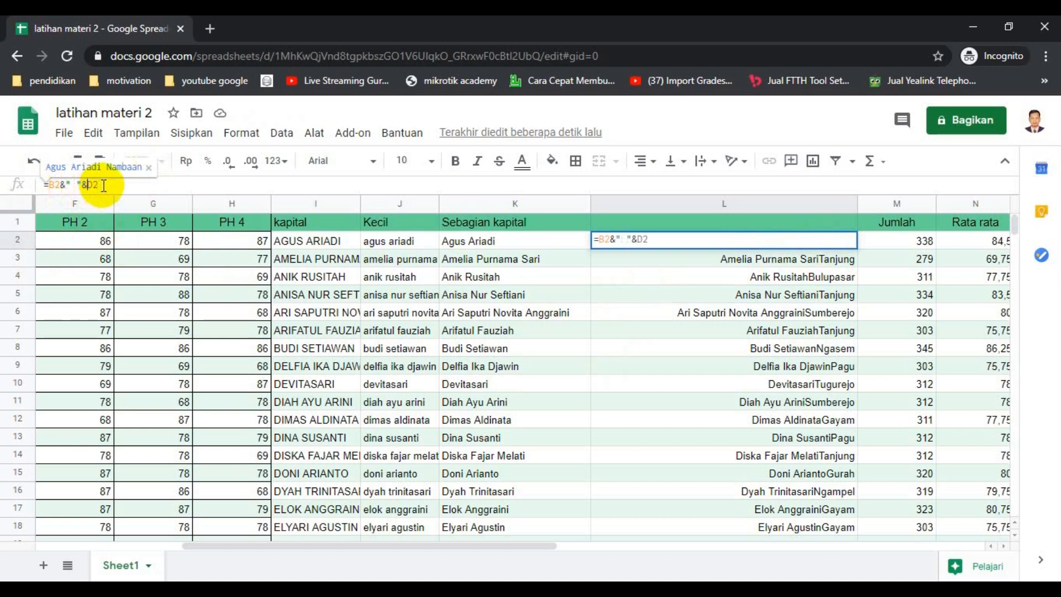
pyautogui.press('Return')
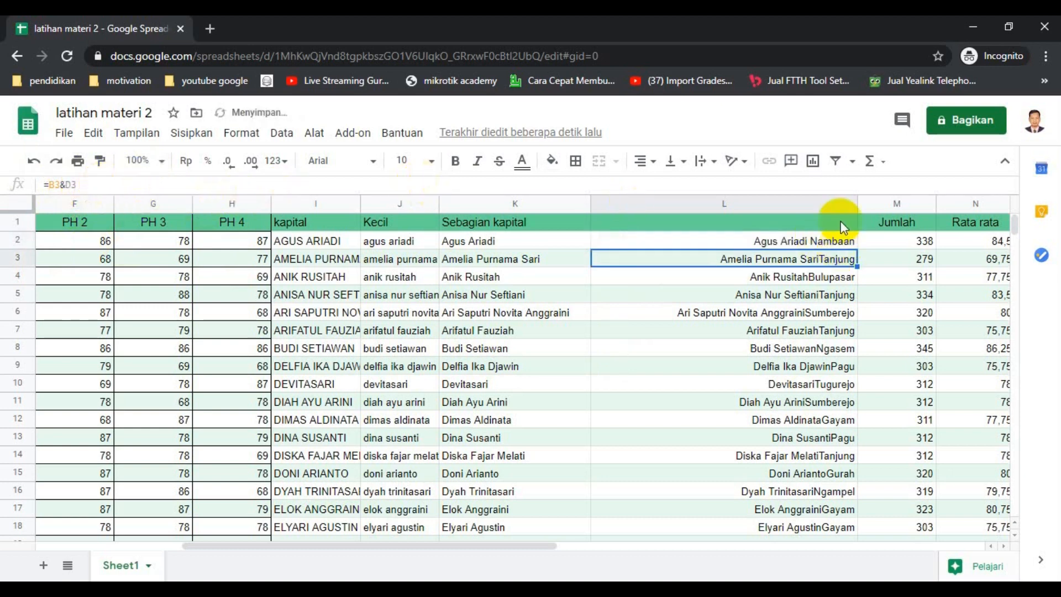
# Copy the spaced formula from L2 down column L over the joined texts of all students
pyautogui.click(829, 240)
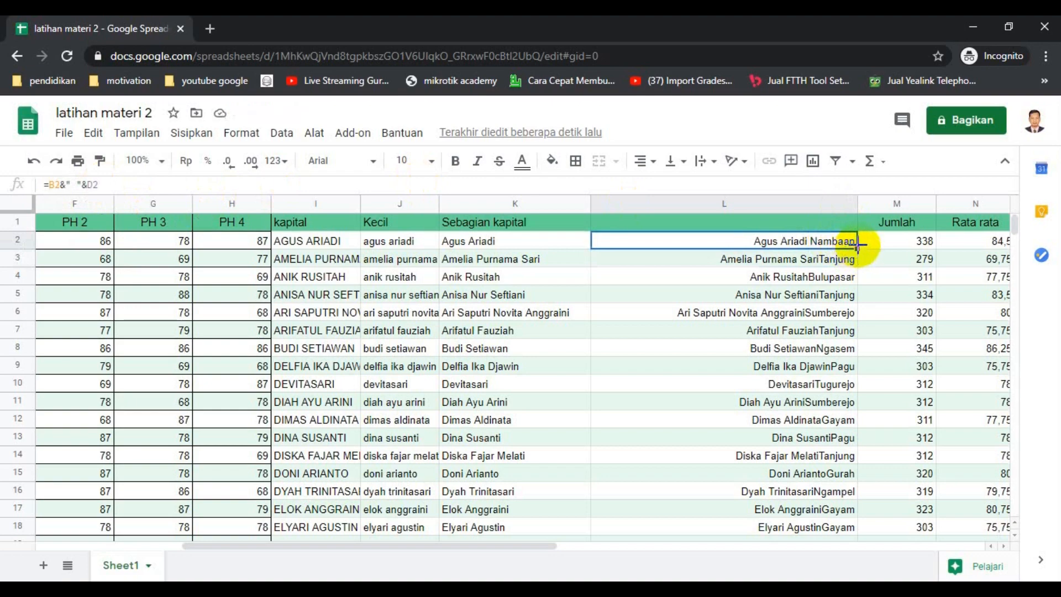
pyautogui.moveTo(858, 246); pyautogui.dragTo(848, 407)
pyautogui.scroll(2, 803, 386)
pyautogui.scroll(6, 803, 387)
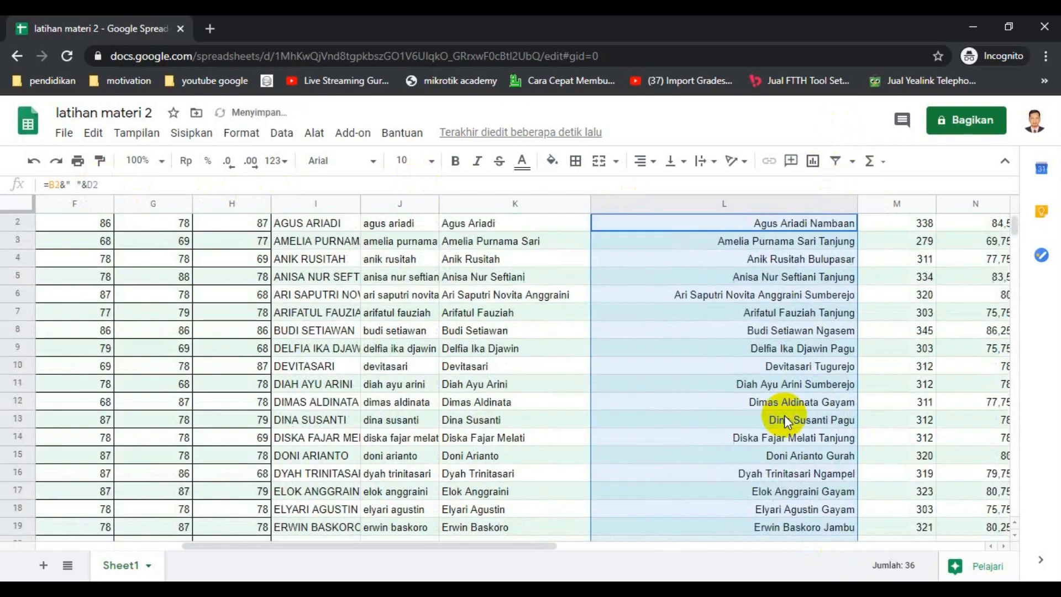
pyautogui.click(782, 295)
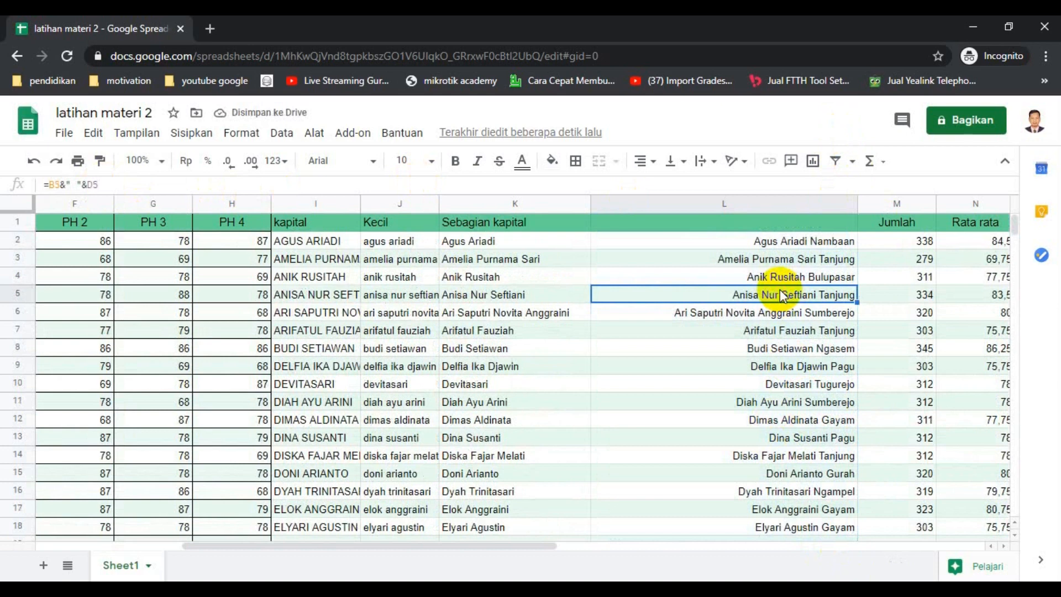